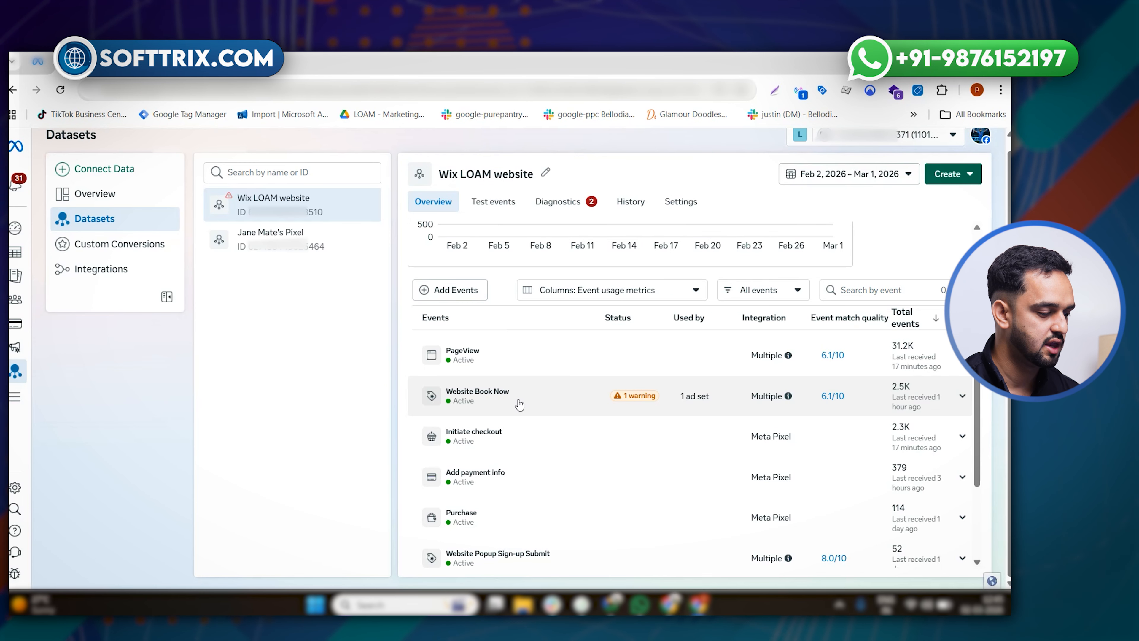
# Switch from the dataset's event list to the Ads Manager campaigns list and start creating a new campaign
pyautogui.scroll(-3, 520, 404)
pyautogui.scroll(6, 536, 407)
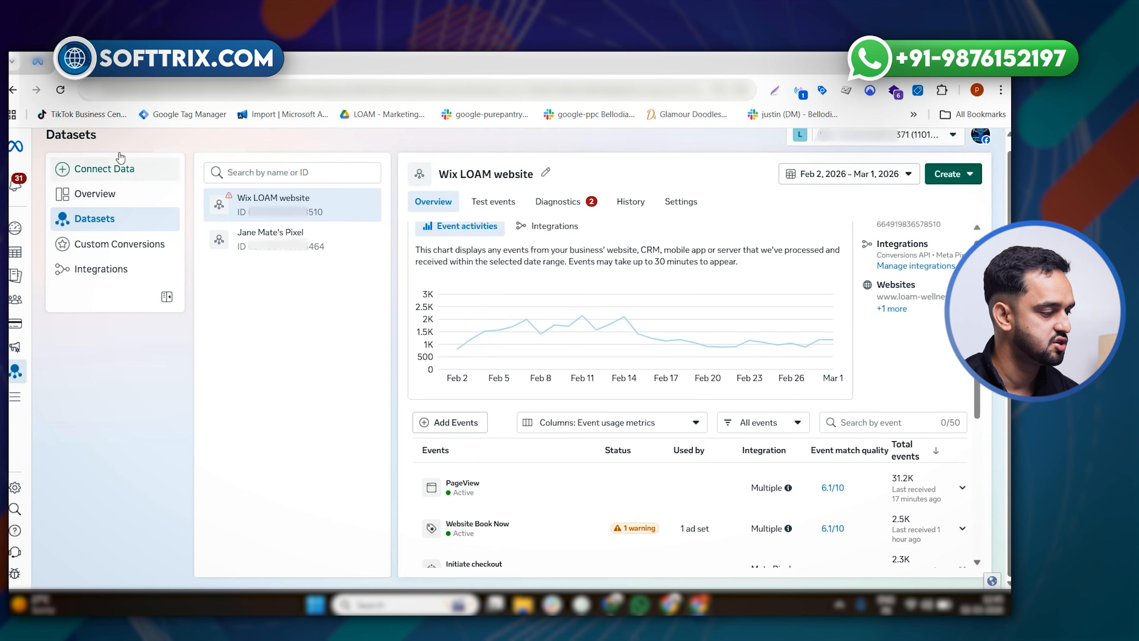
pyautogui.click(50, 67)
pyautogui.click(723, 189)
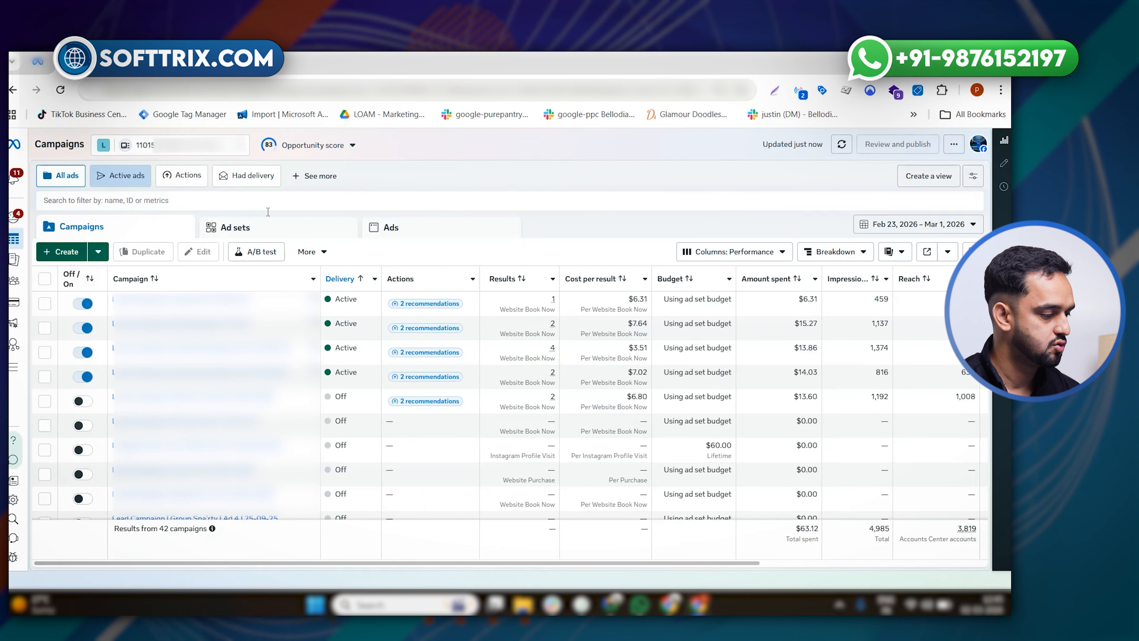
pyautogui.click(66, 252)
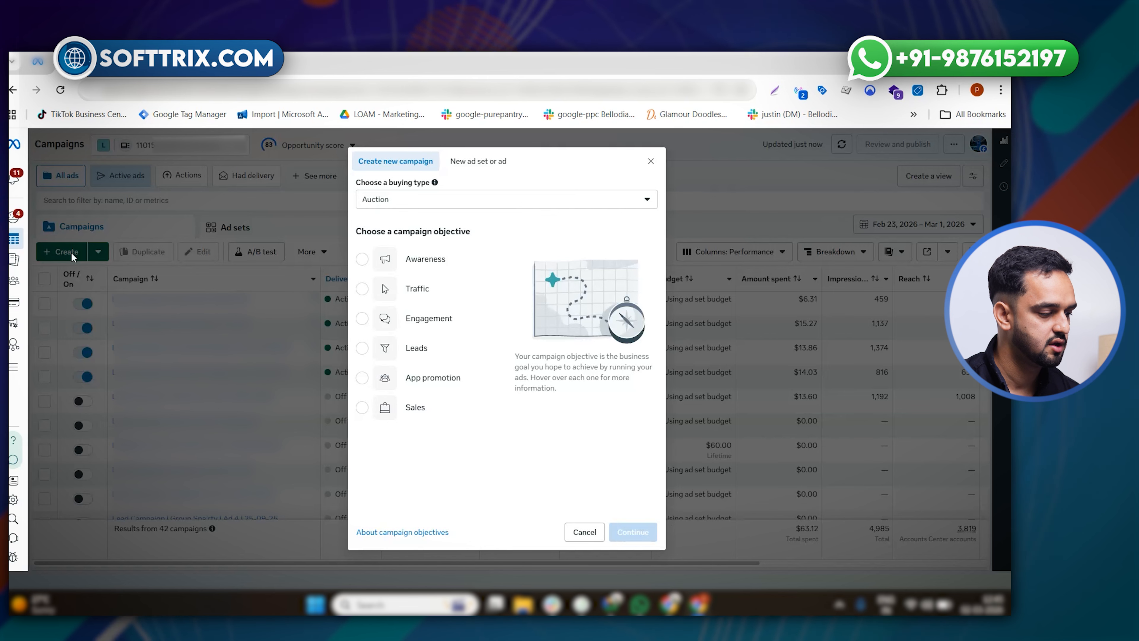
pyautogui.moveTo(393, 270)
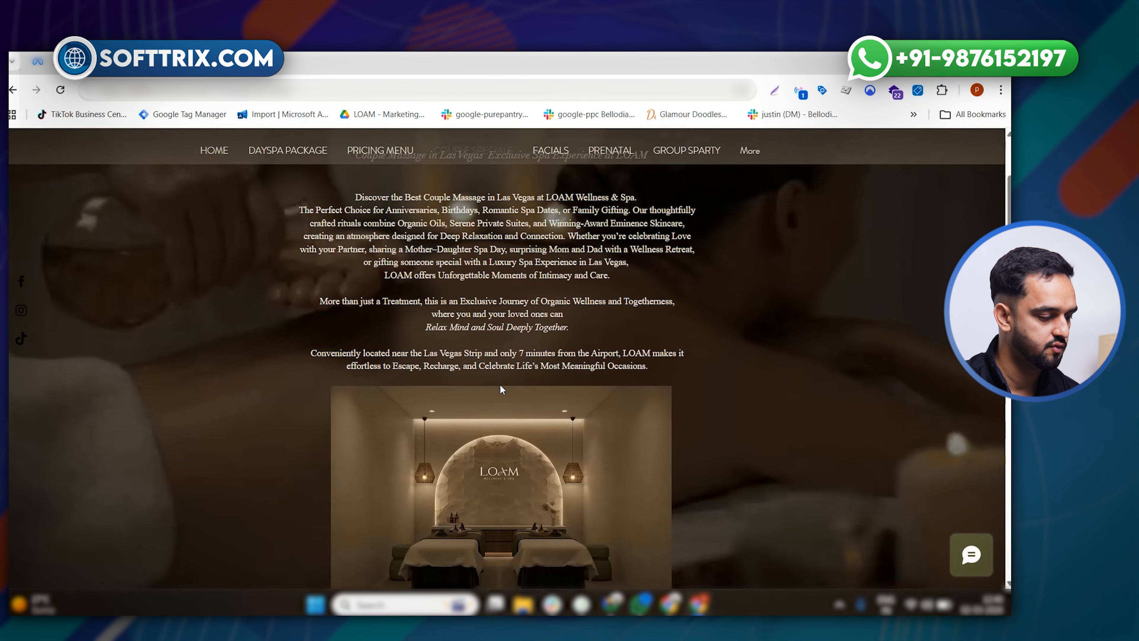
# Examine the spa website's couple packages and the booking page behind Book Now, and return to the couple specials page
pyautogui.scroll(-10, 501, 388)
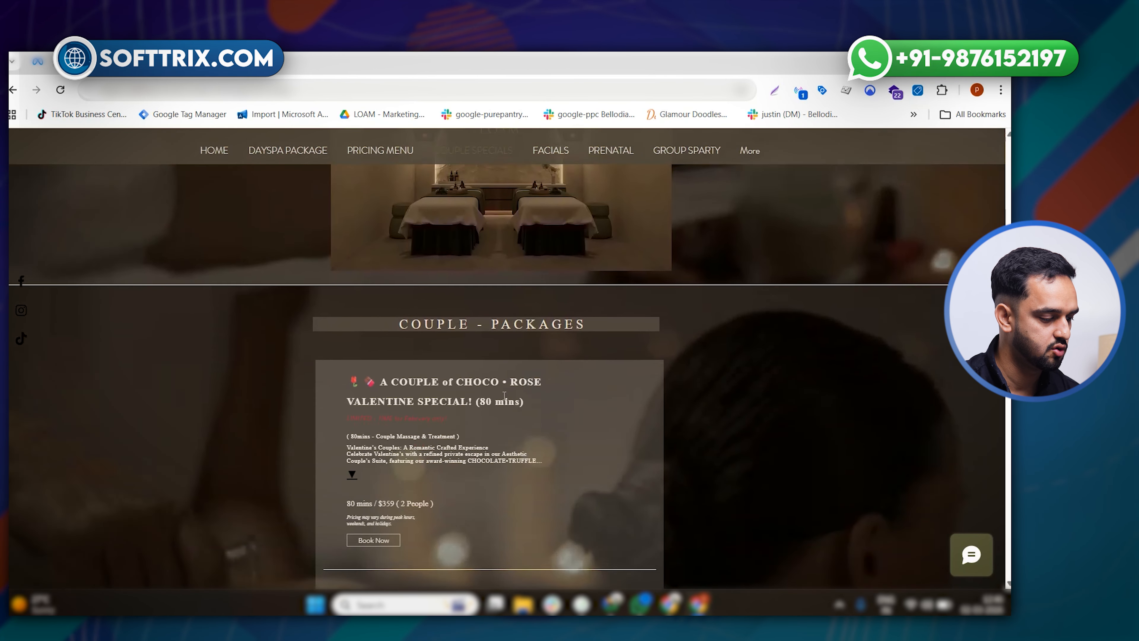
pyautogui.click(370, 353)
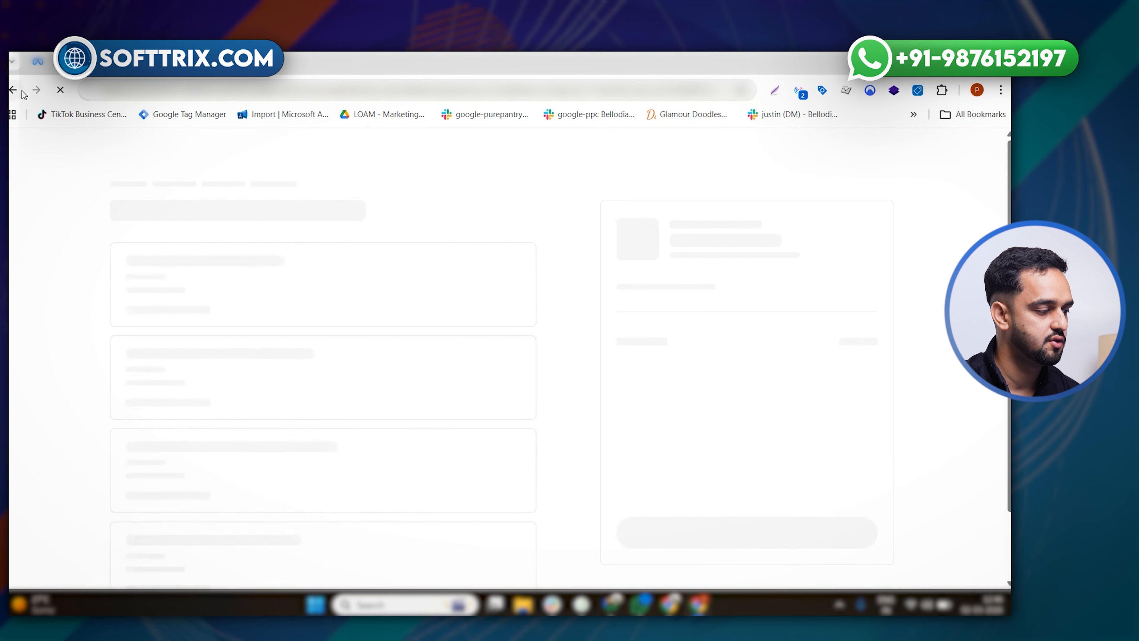
pyautogui.scroll(-2, 475, 378)
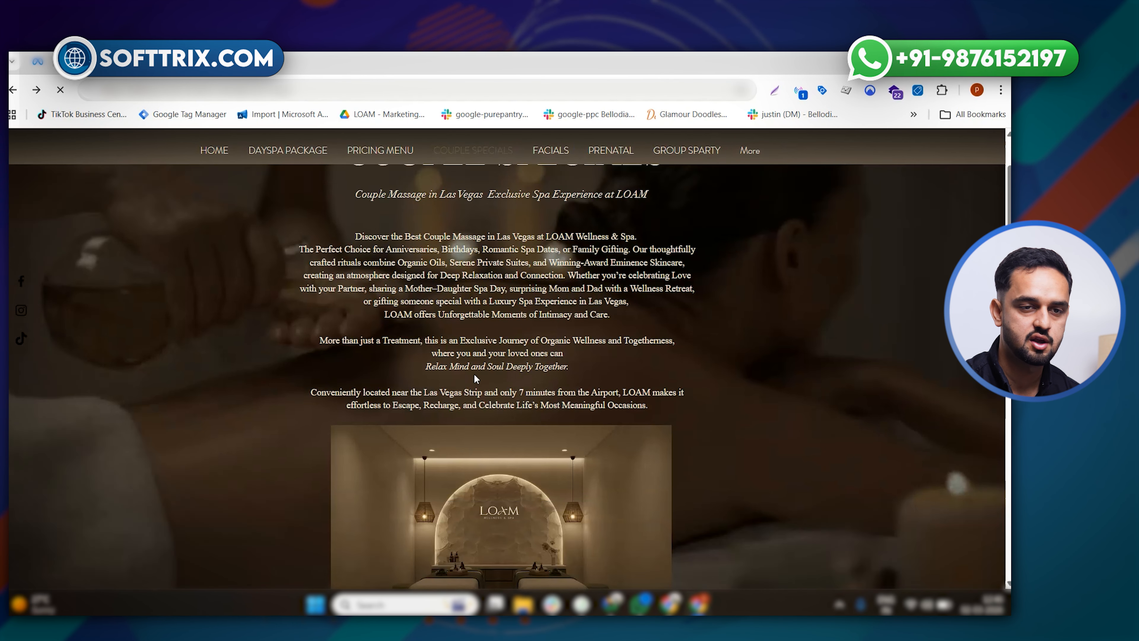
pyautogui.scroll(2, 476, 378)
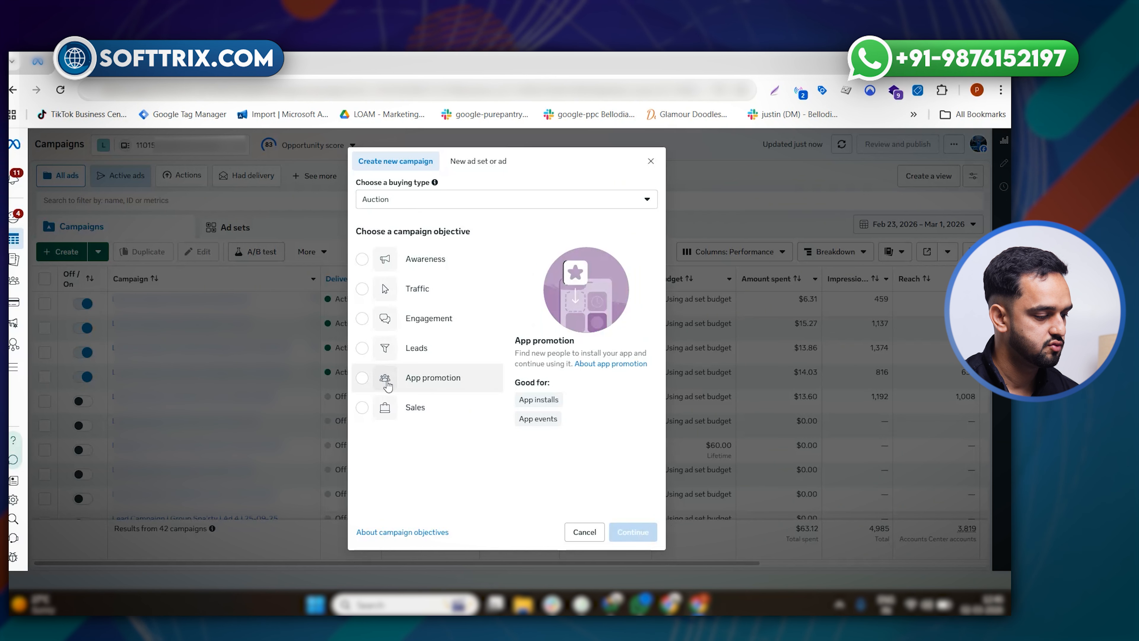
# Create an Auction campaign with the Leads objective and review its budget, A/B test and special ad category settings
pyautogui.click(379, 359)
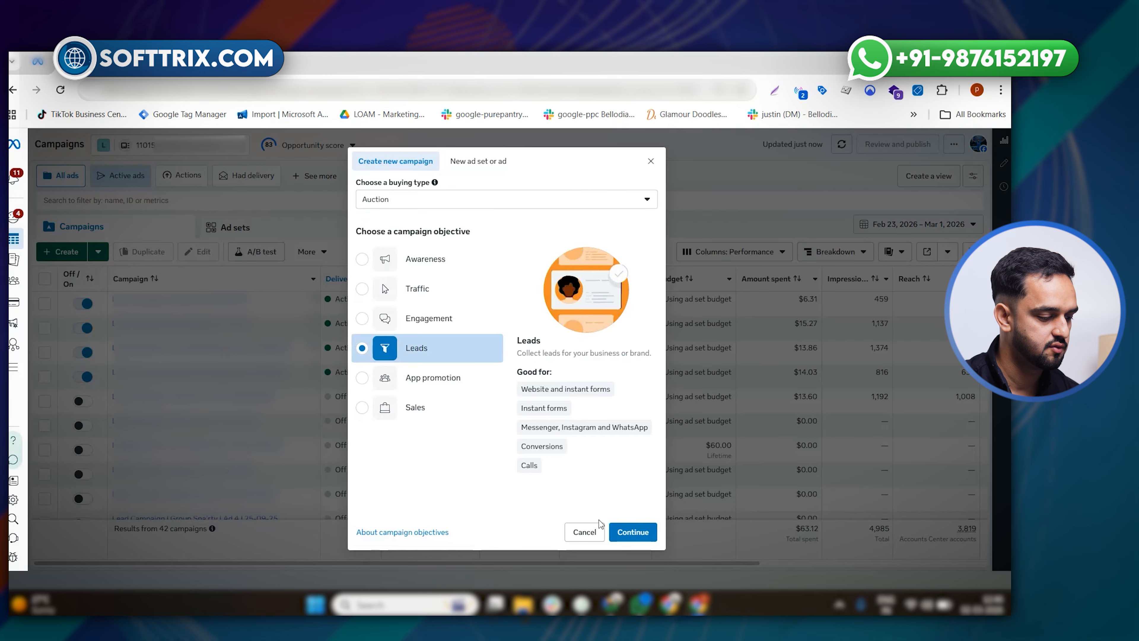
pyautogui.click(641, 540)
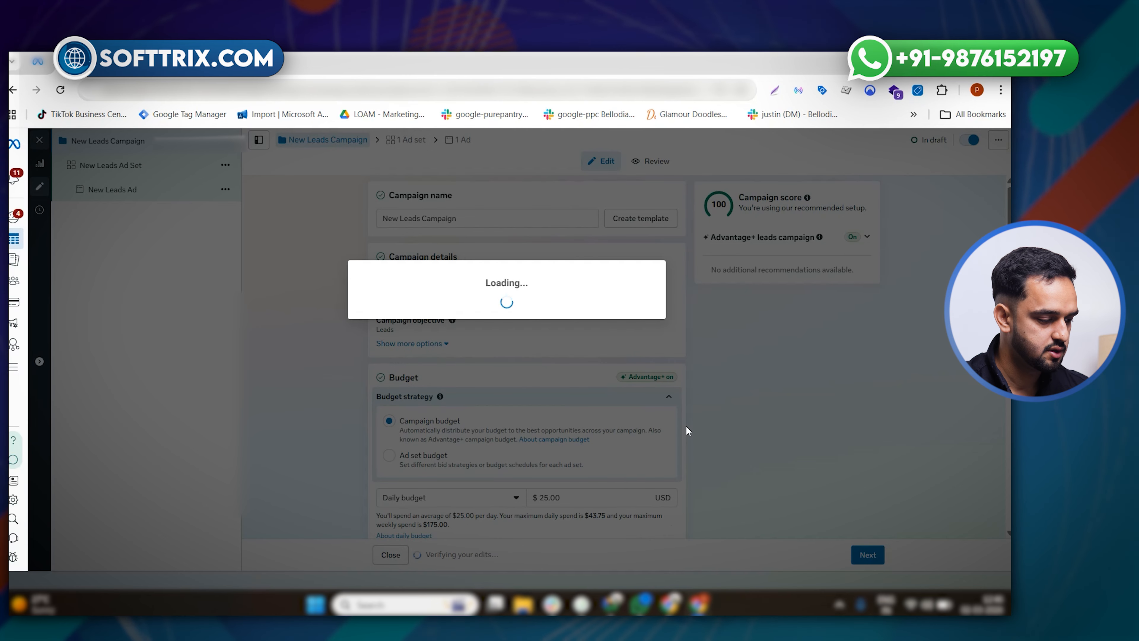
pyautogui.scroll(-3, 538, 441)
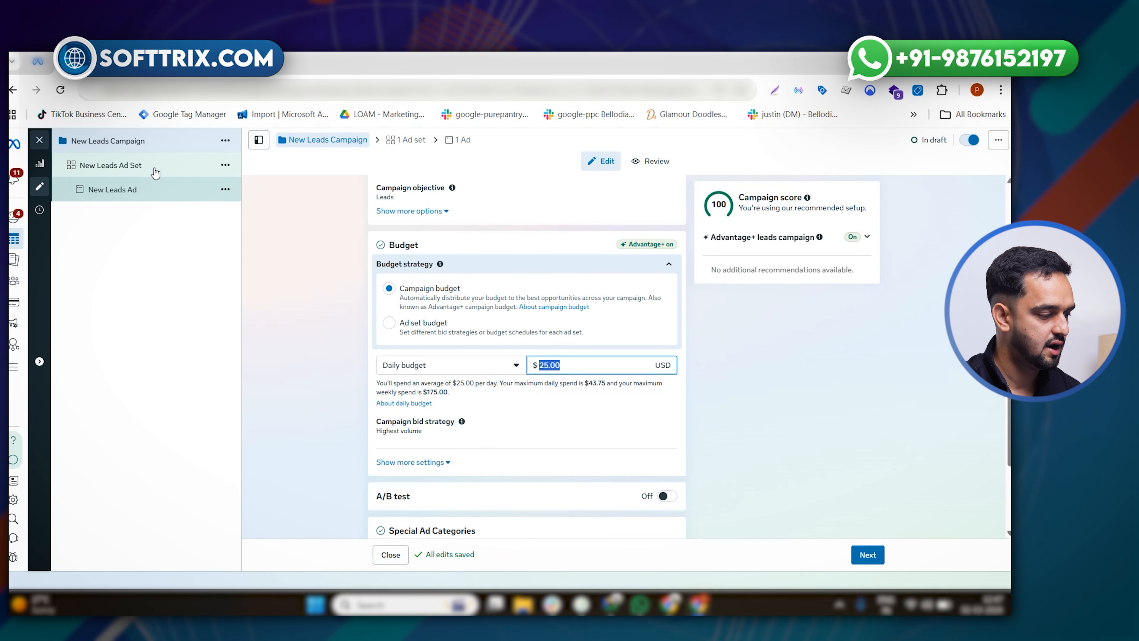
pyautogui.scroll(-2, 435, 454)
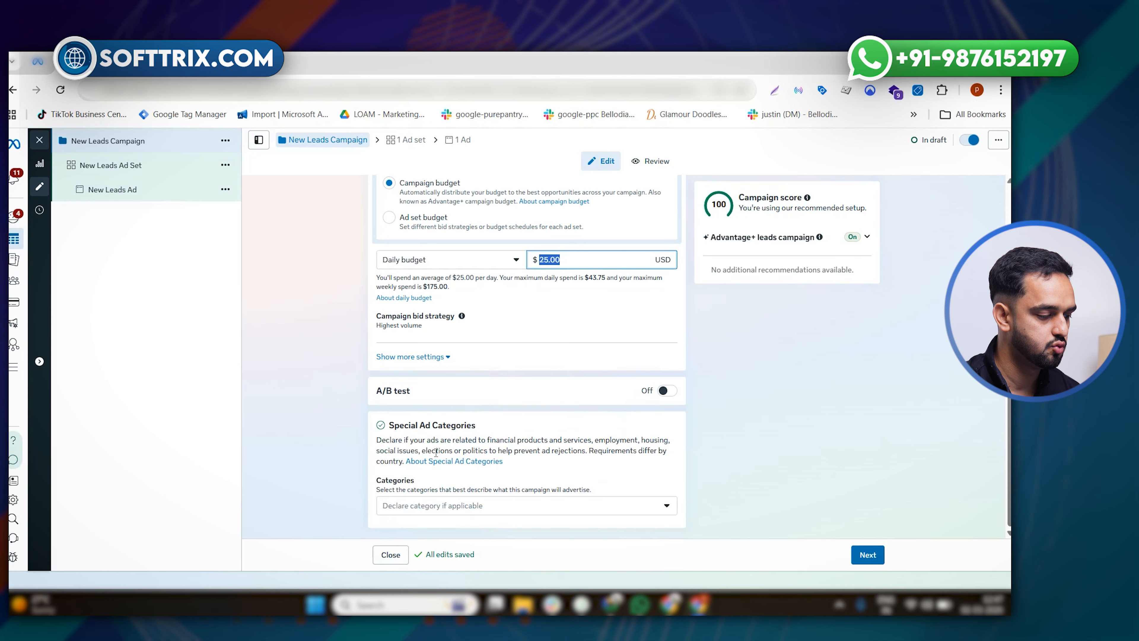
pyautogui.scroll(5, 433, 450)
# Set the conversion location of the New Leads Ad Set to the single location Website
pyautogui.click(174, 164)
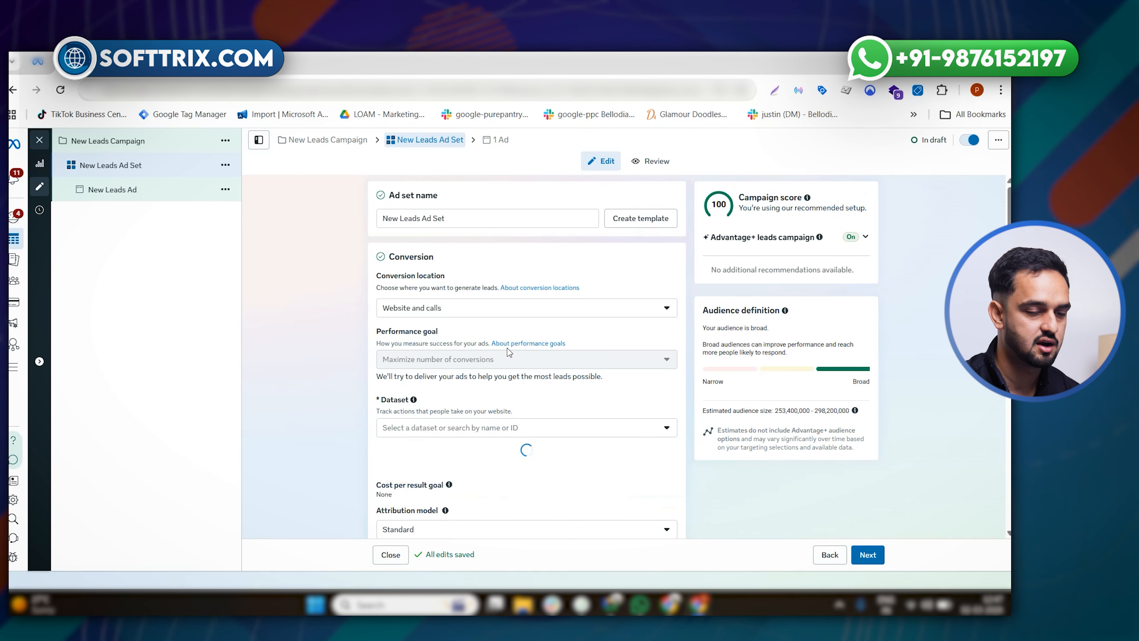
pyautogui.click(505, 309)
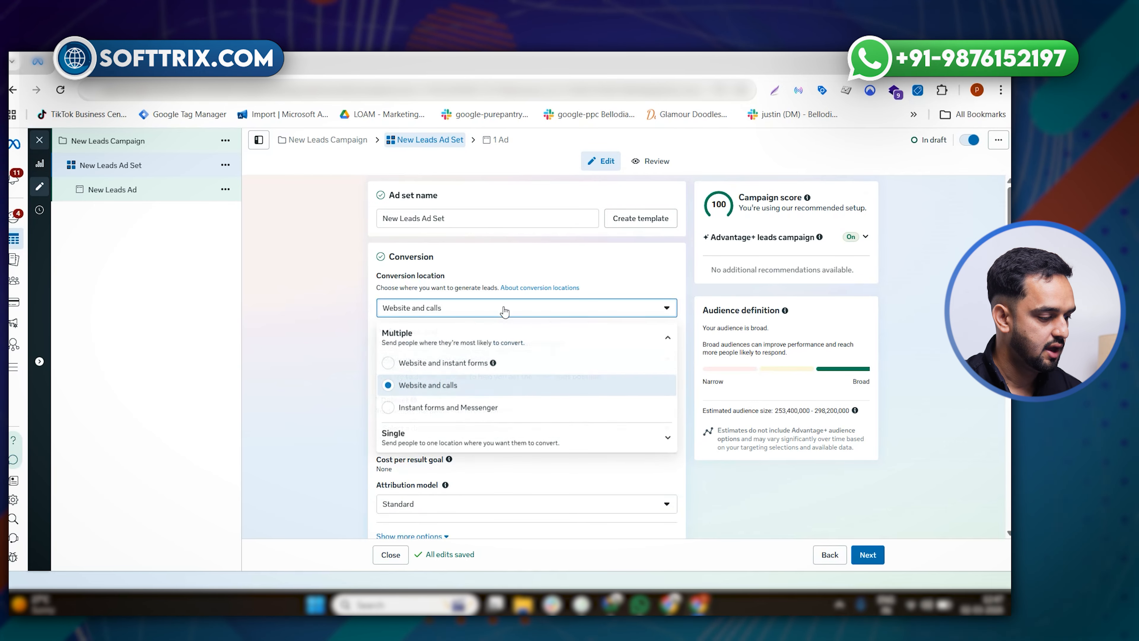
pyautogui.scroll(-3, 460, 427)
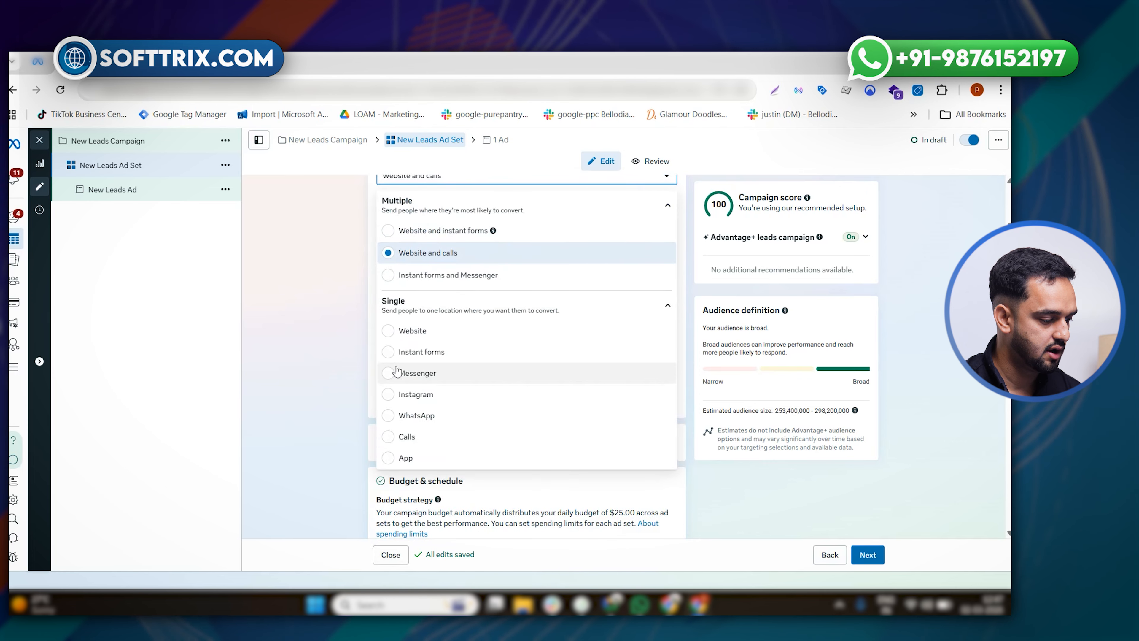
pyautogui.scroll(3, 386, 331)
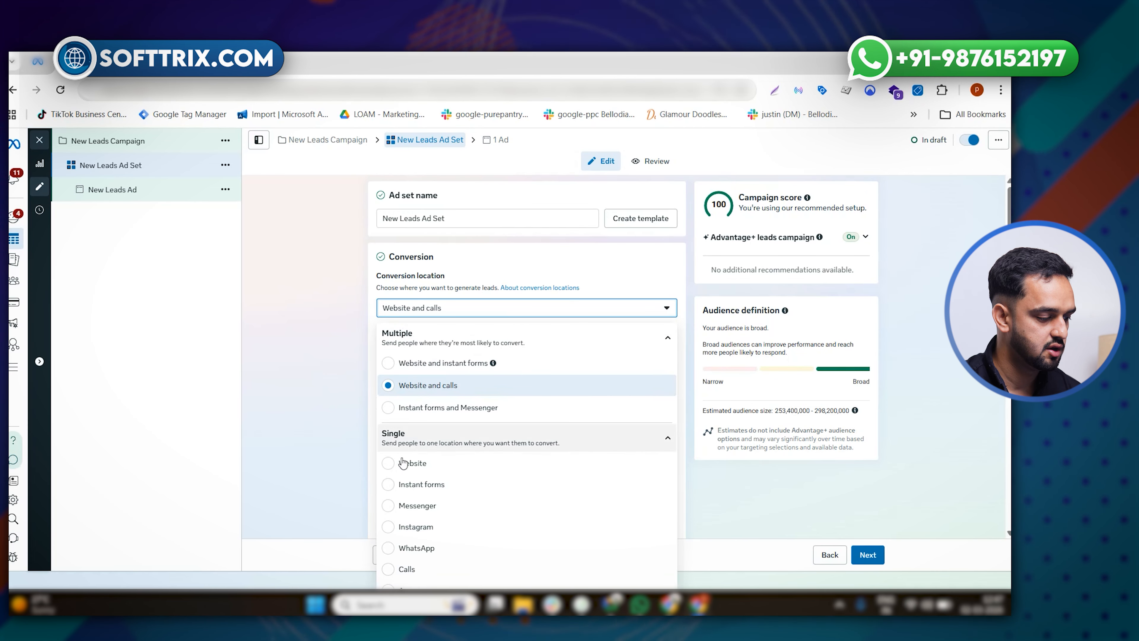
pyautogui.click(388, 469)
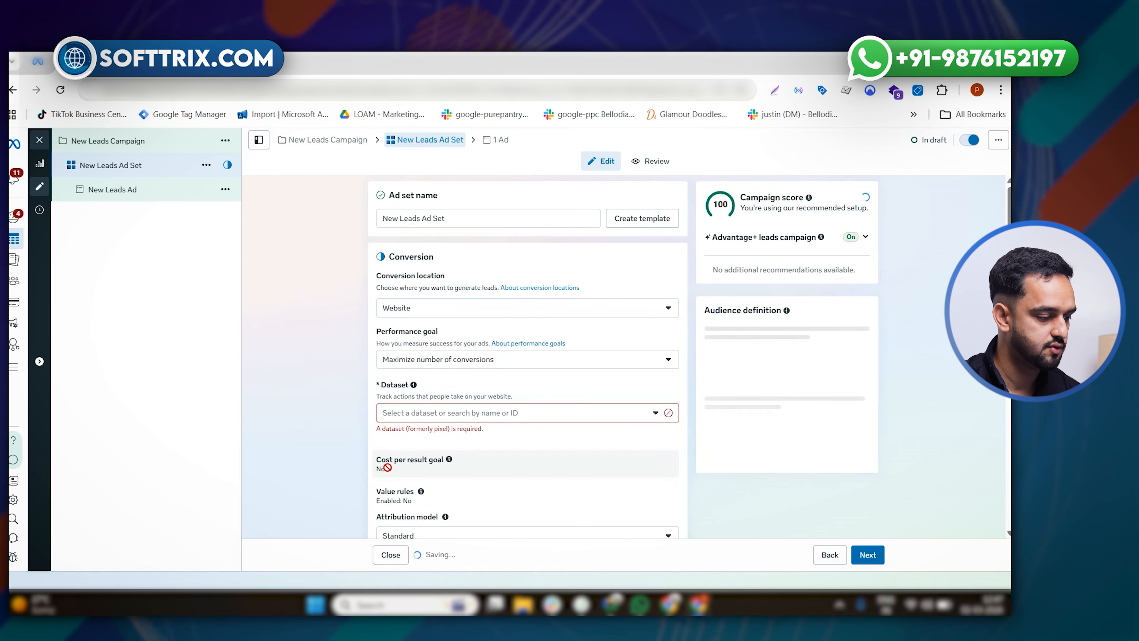
pyautogui.scroll(-2, 507, 368)
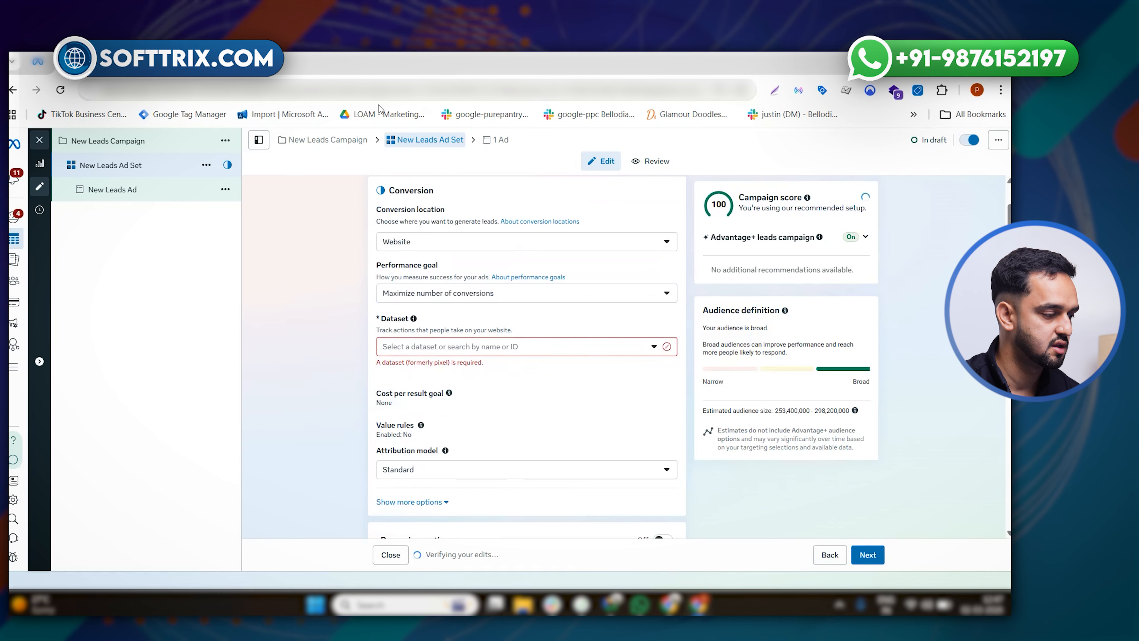
# Check the spa website's pixel with Meta Pixel Helper and select Wix LOAM website as the ad set's dataset
pyautogui.click(341, 64)
pyautogui.click(799, 92)
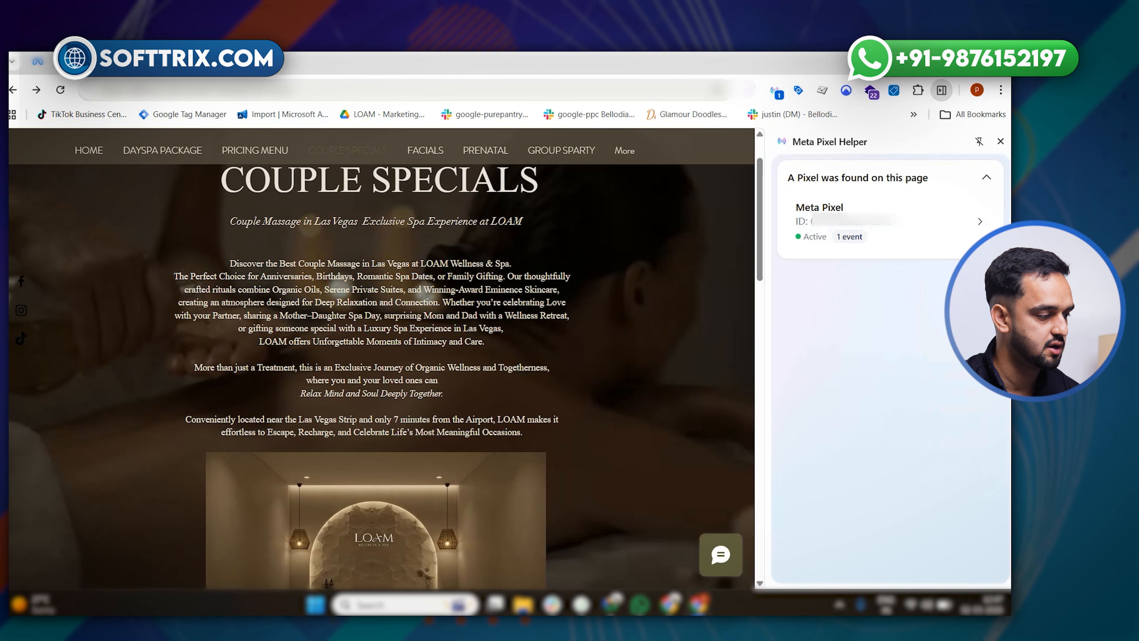
pyautogui.click(202, 64)
pyautogui.click(338, 350)
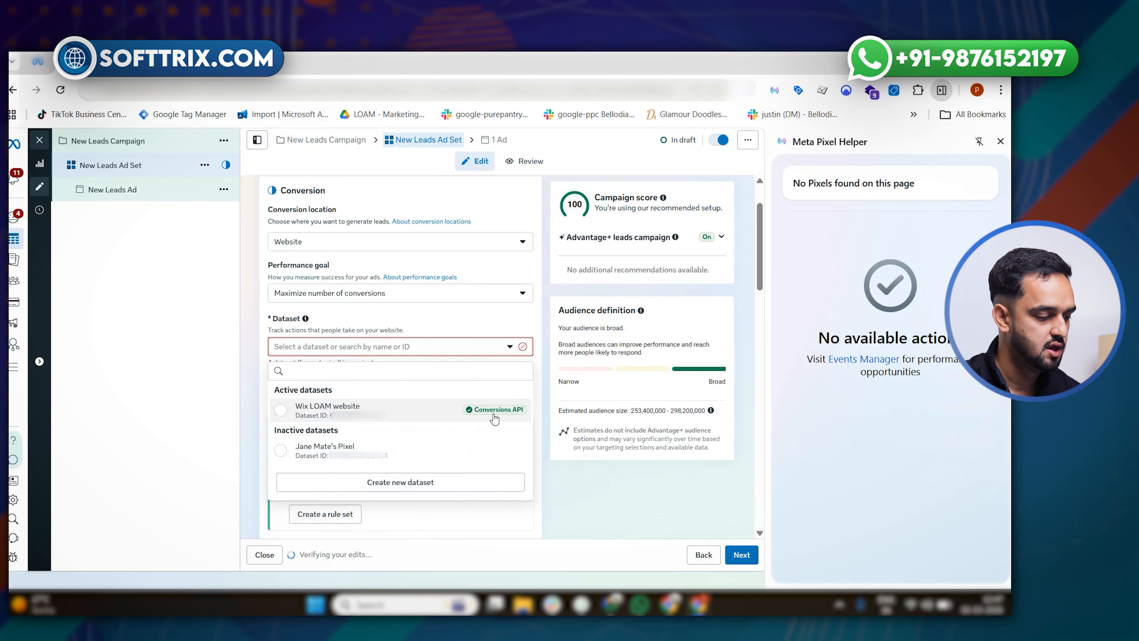
pyautogui.click(412, 416)
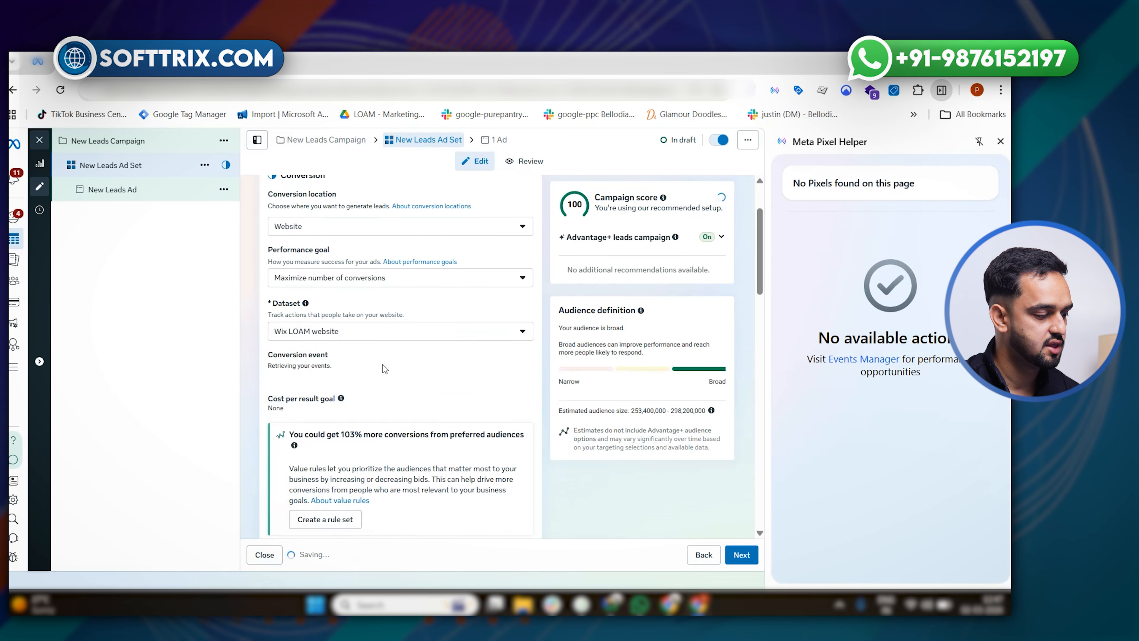
# Review the couple packages on the spa website and set the ad set's conversion event to Website Book Now
pyautogui.scroll(-1, 350, 294)
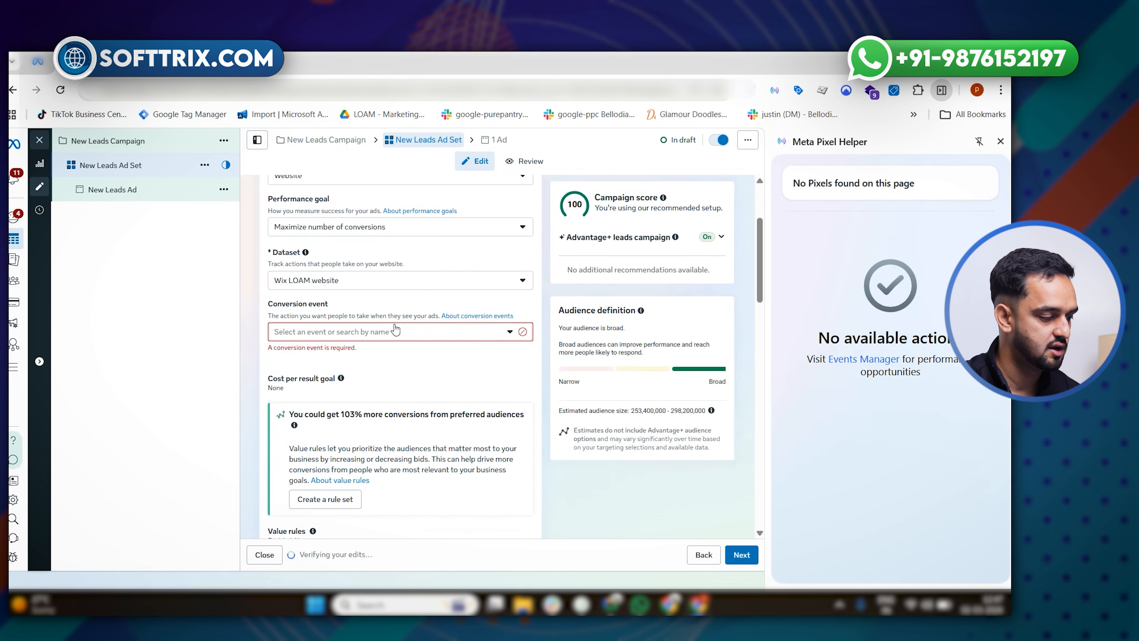
pyautogui.click(406, 344)
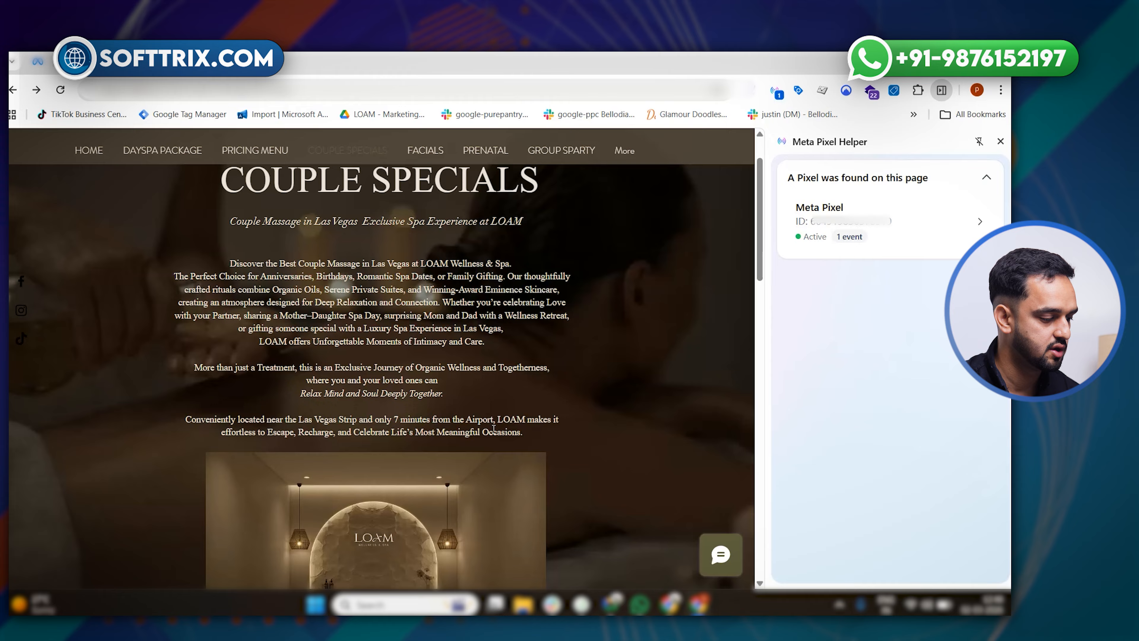
pyautogui.scroll(-10, 337, 489)
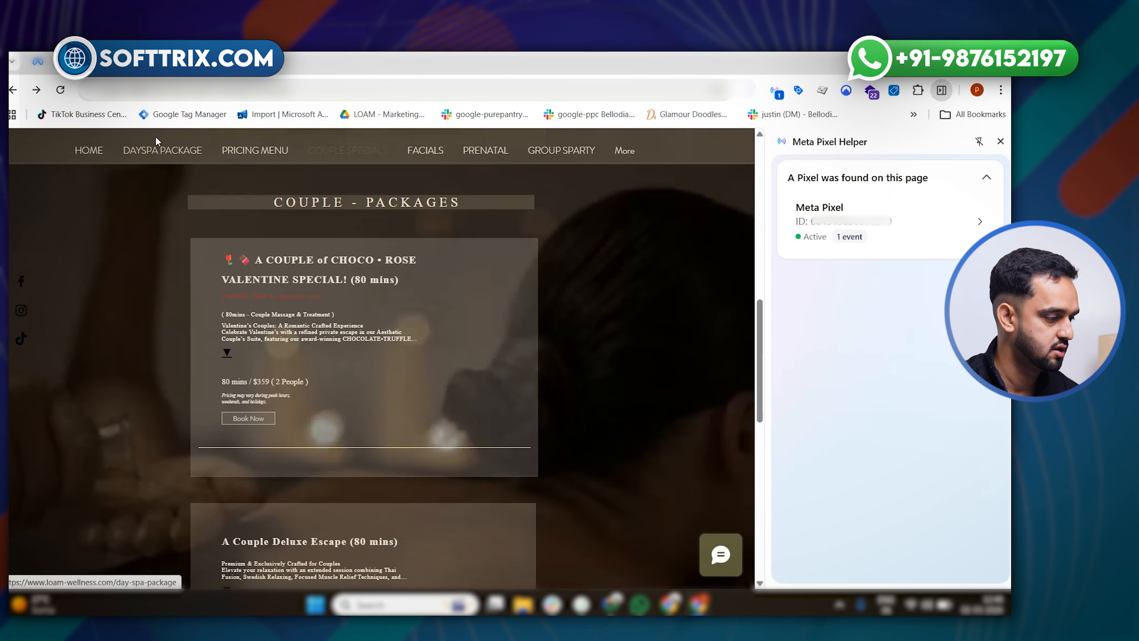
pyautogui.click(72, 62)
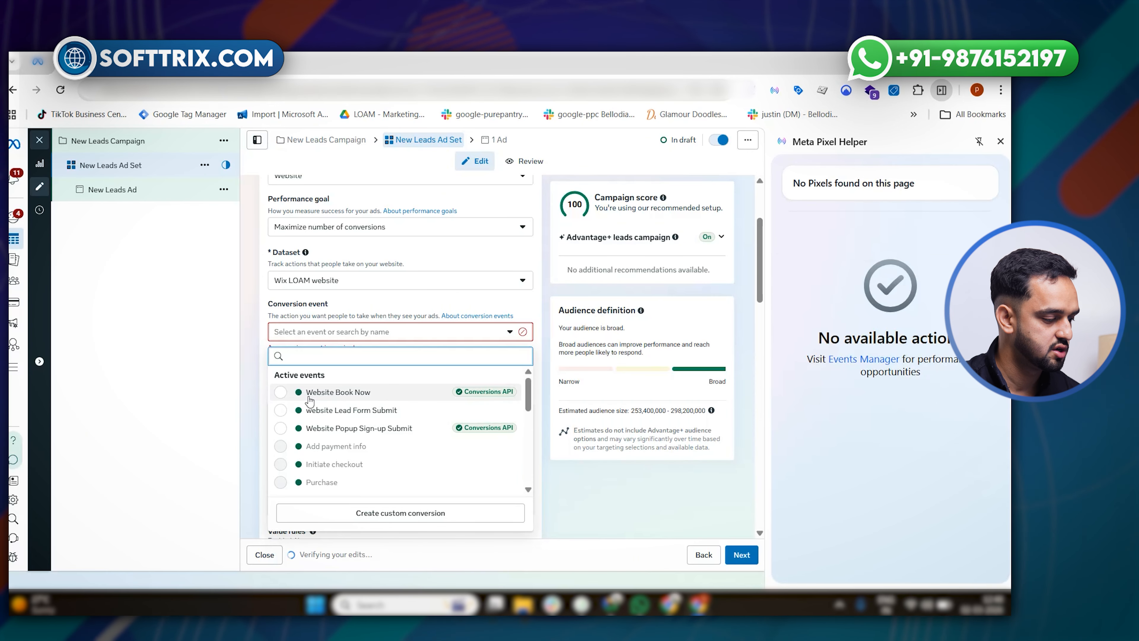
pyautogui.click(383, 396)
# Review the ad set's conversion, attribution, budget and audience settings, collapsing the custom audiences field
pyautogui.scroll(-5, 382, 397)
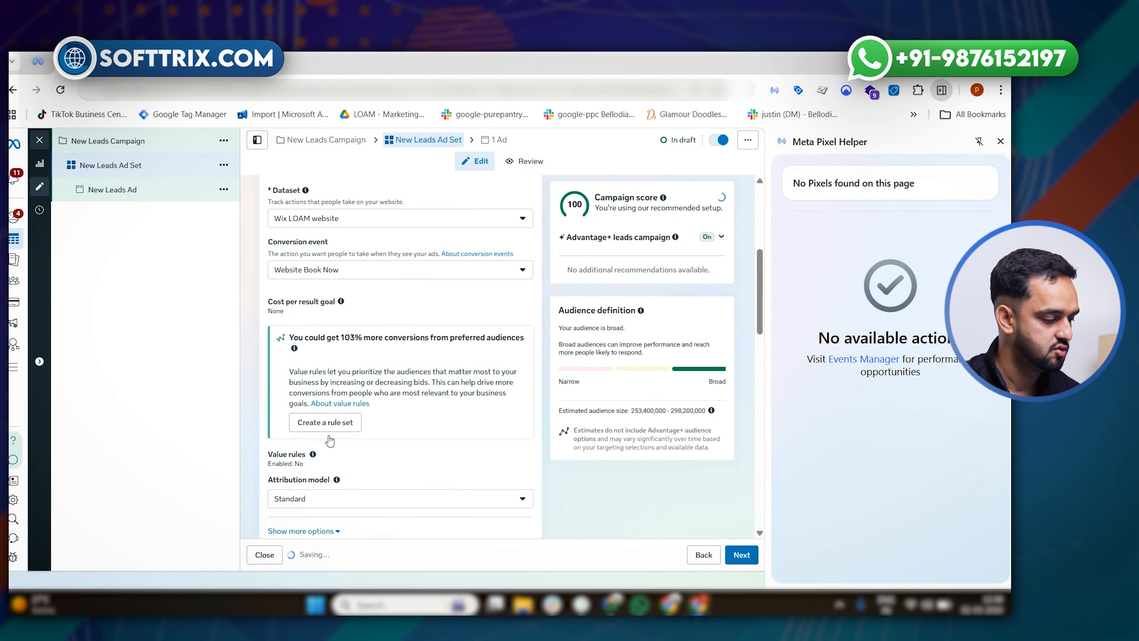
pyautogui.scroll(-10, 387, 405)
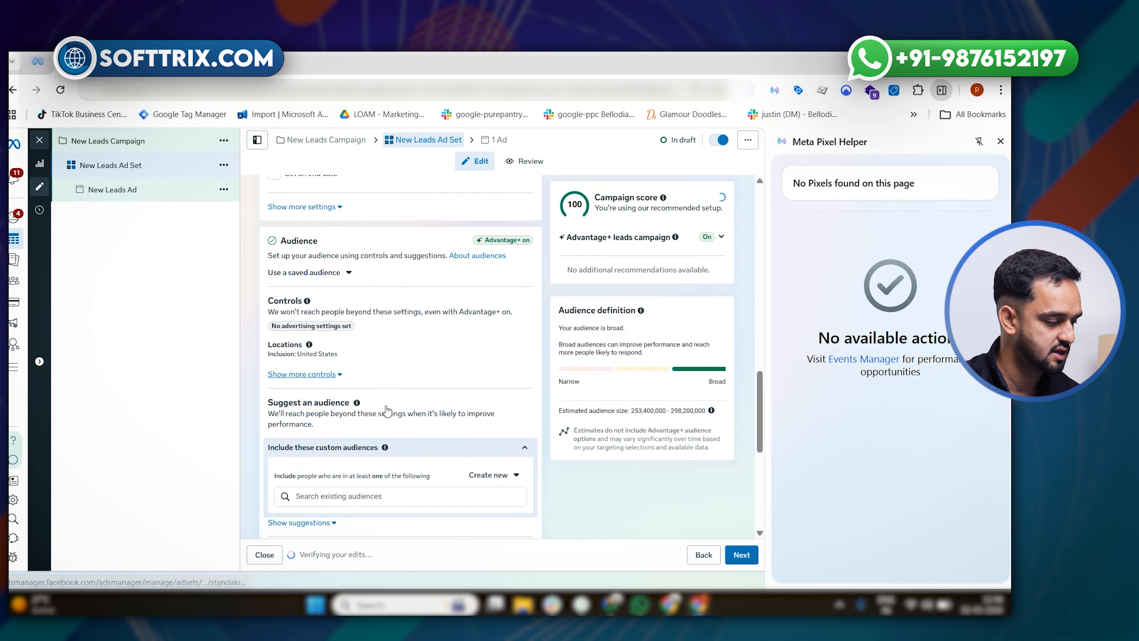
pyautogui.click(524, 397)
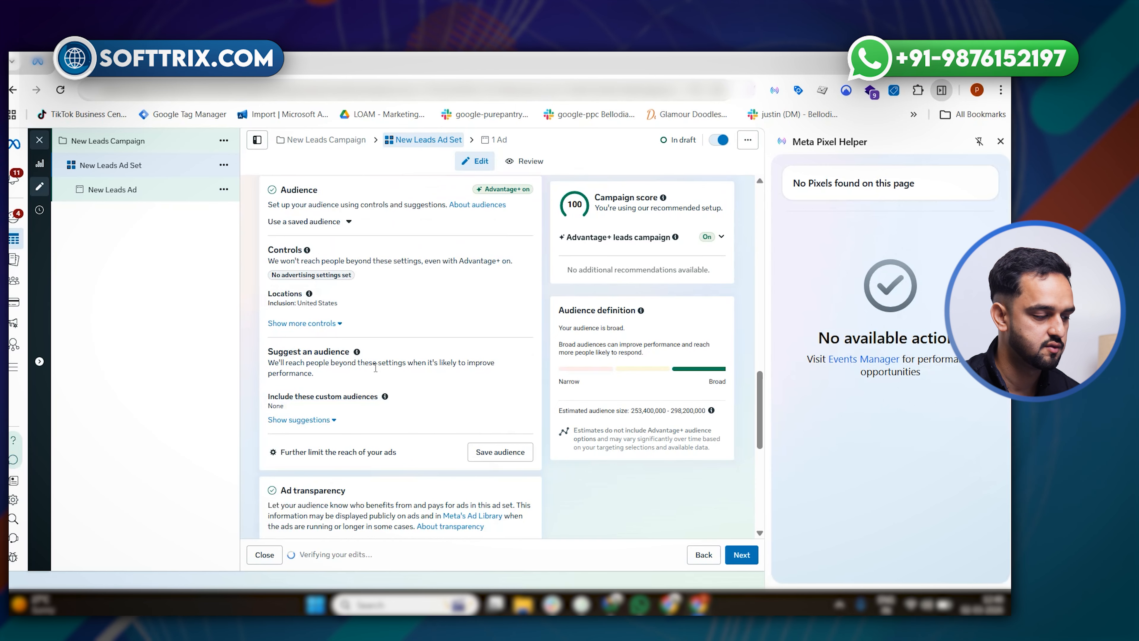
pyautogui.scroll(10, 375, 368)
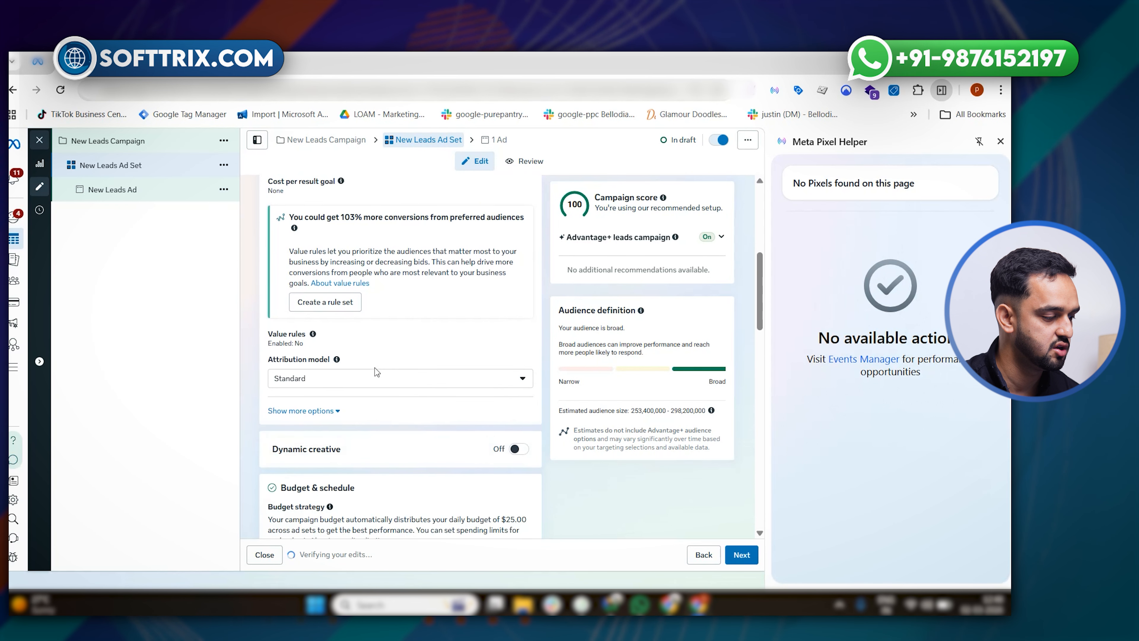
pyautogui.scroll(5, 375, 372)
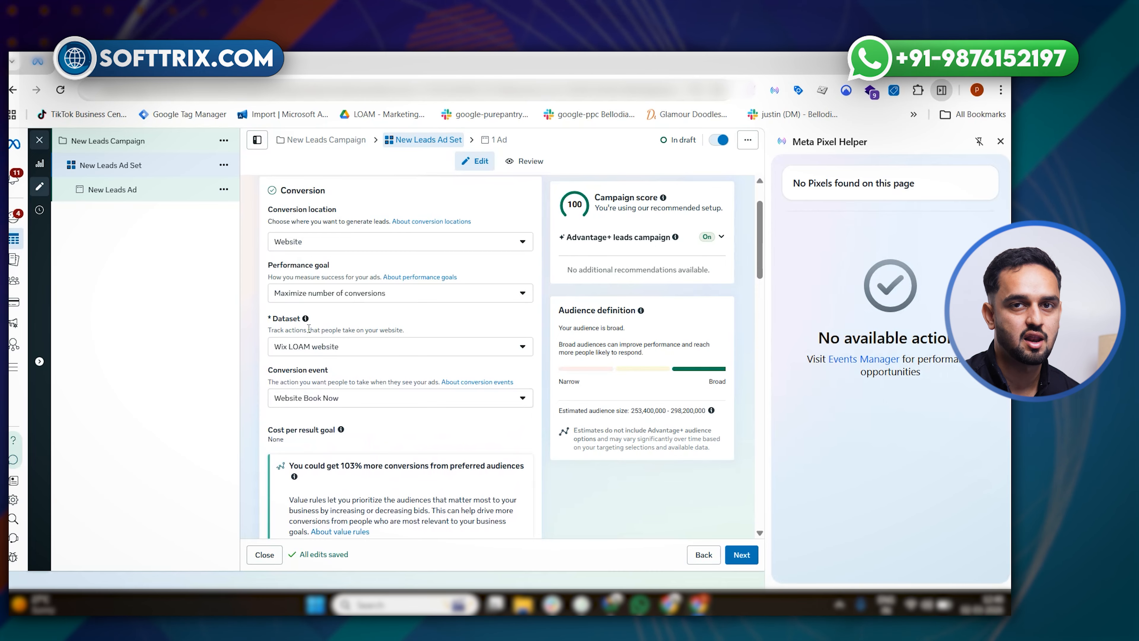
pyautogui.scroll(-10, 309, 329)
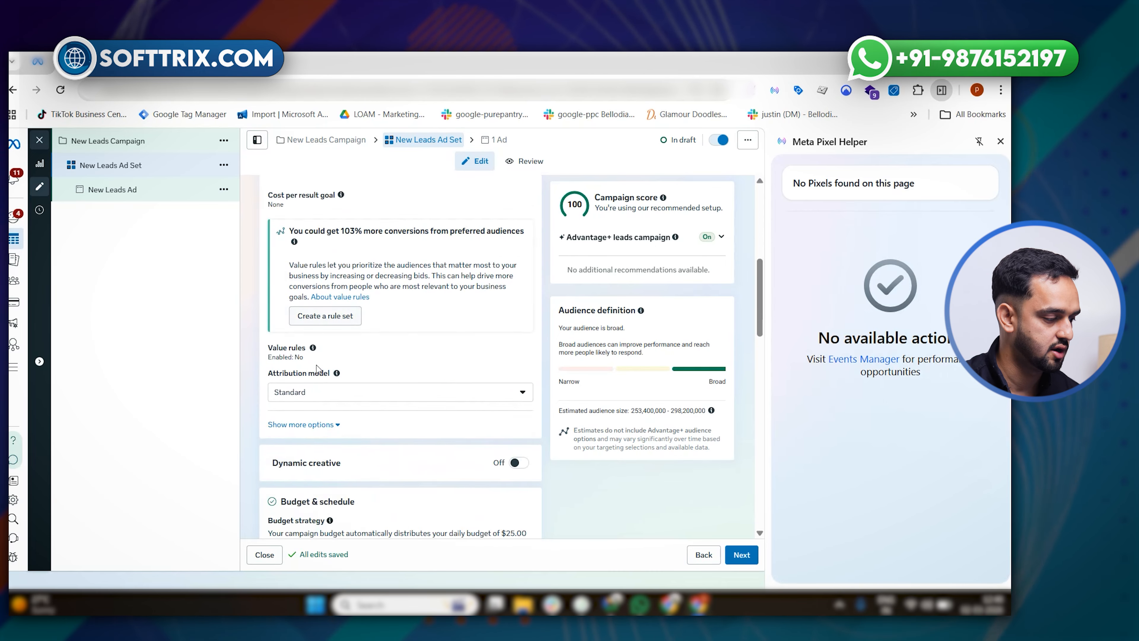
# Set the New Leads Ad's website URL to the spa site's couple-massage-las-vegas page and its browser add-on to None
pyautogui.click(145, 200)
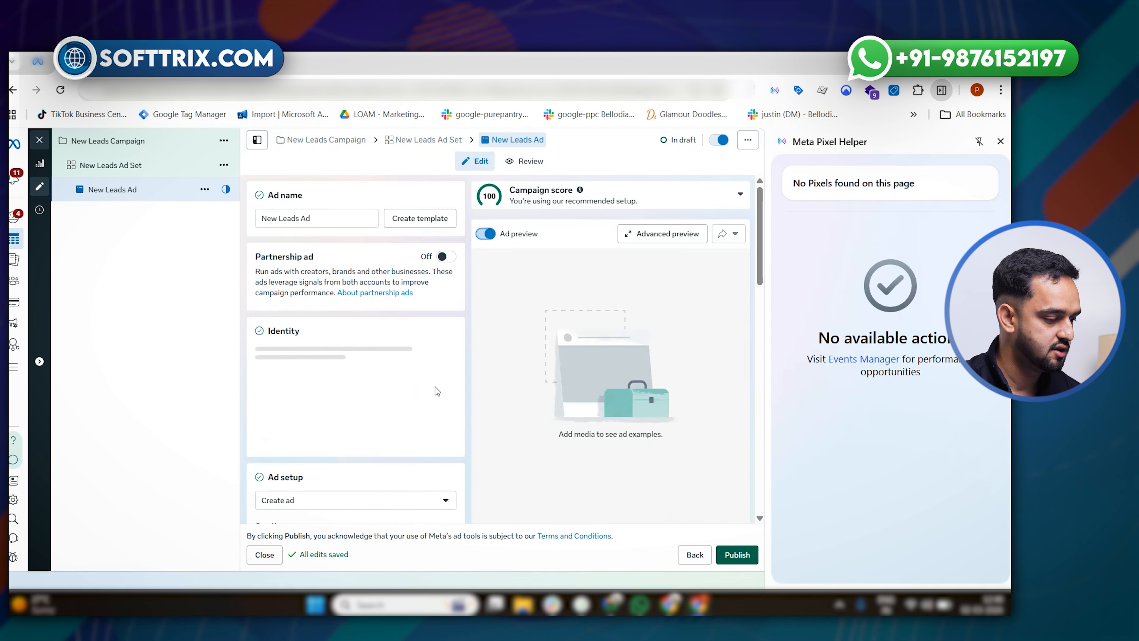
pyautogui.scroll(-2, 358, 341)
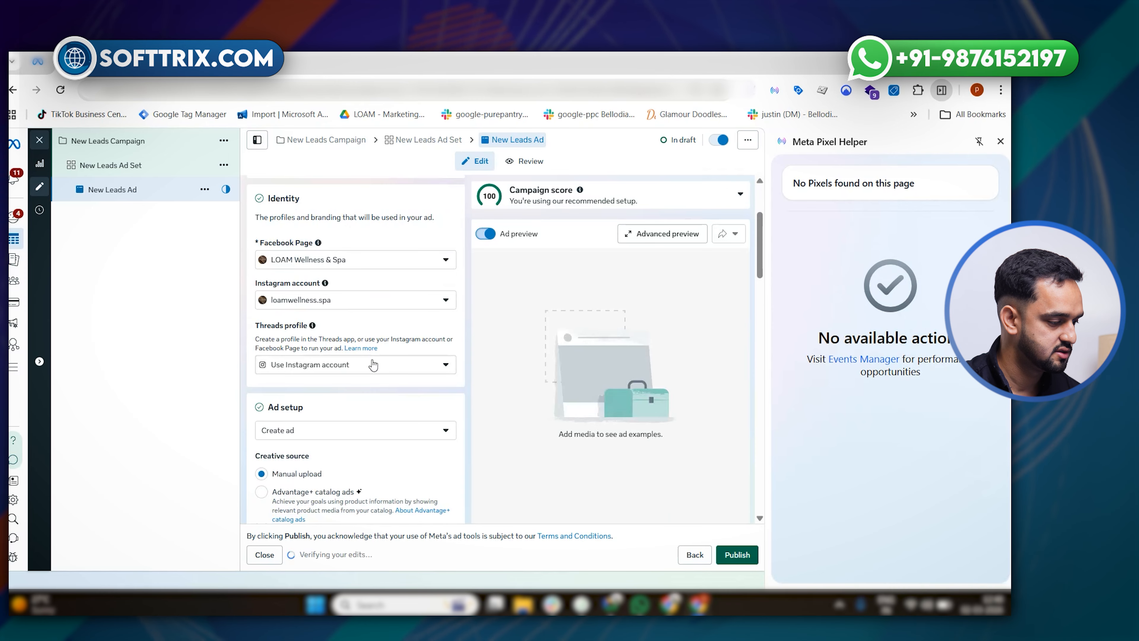
pyautogui.scroll(-10, 372, 363)
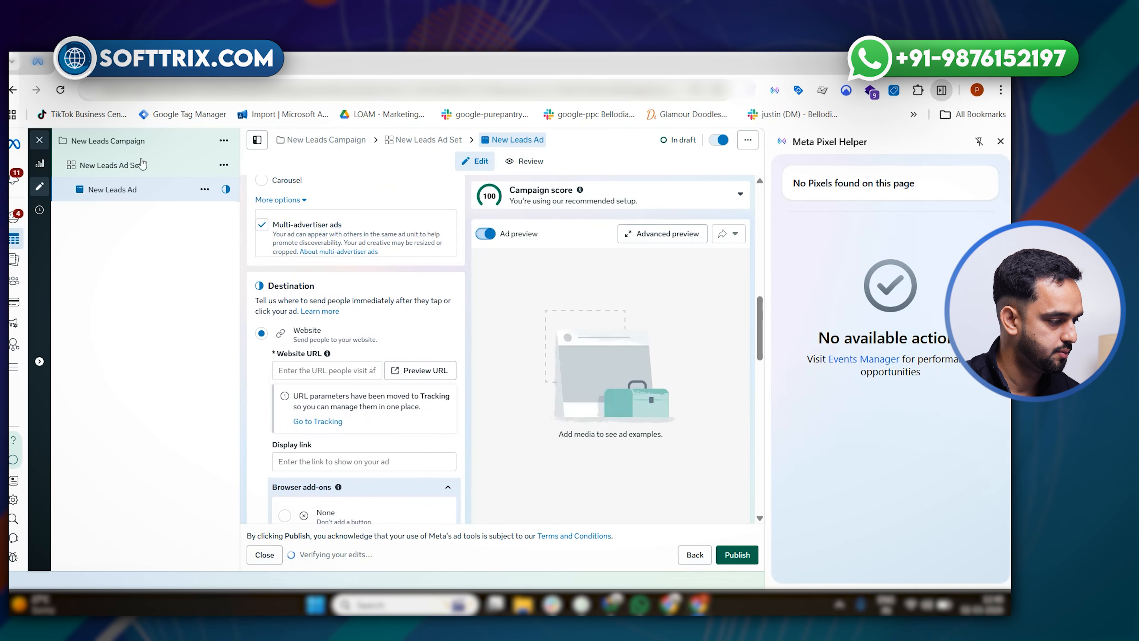
pyautogui.click(150, 61)
pyautogui.click(153, 90)
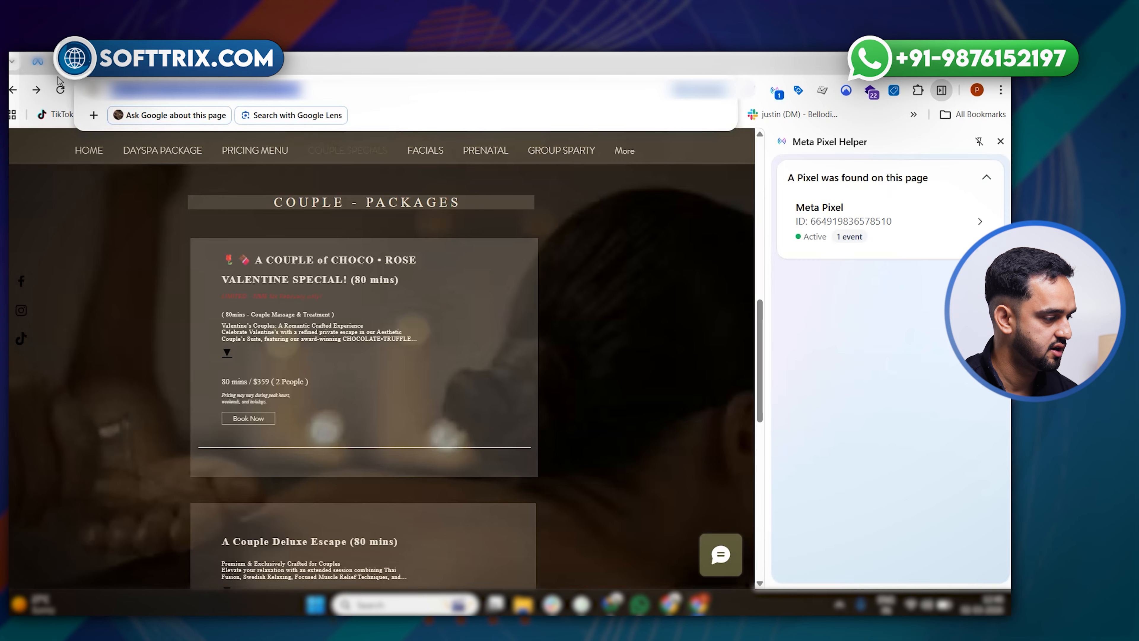
pyautogui.click(44, 63)
pyautogui.click(315, 370)
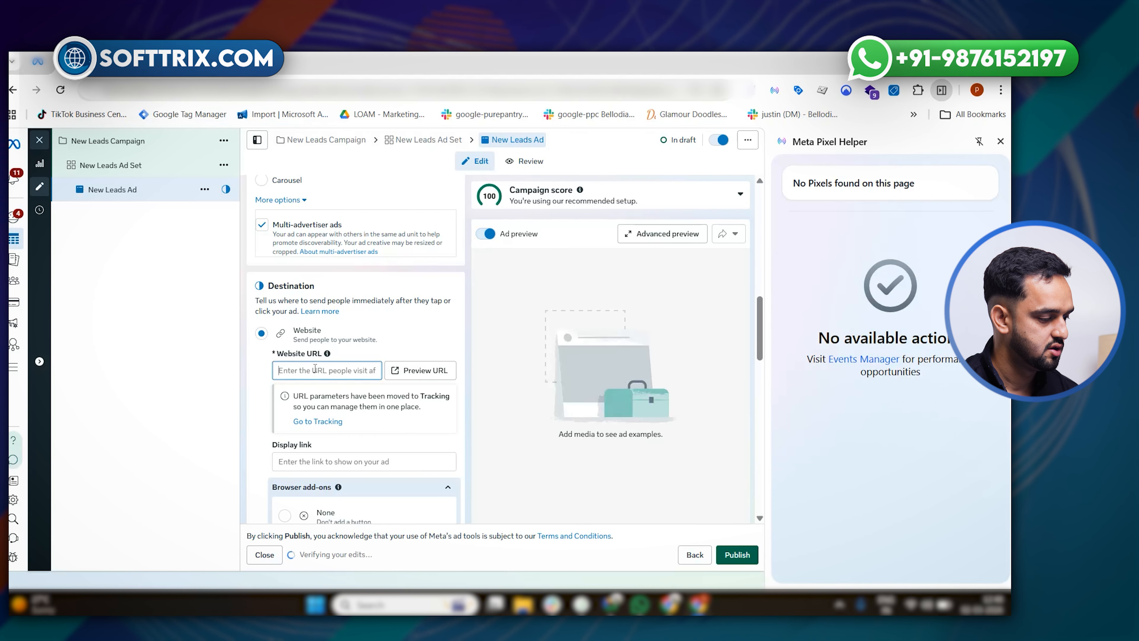
pyautogui.hotkey('ctrl', 'v')
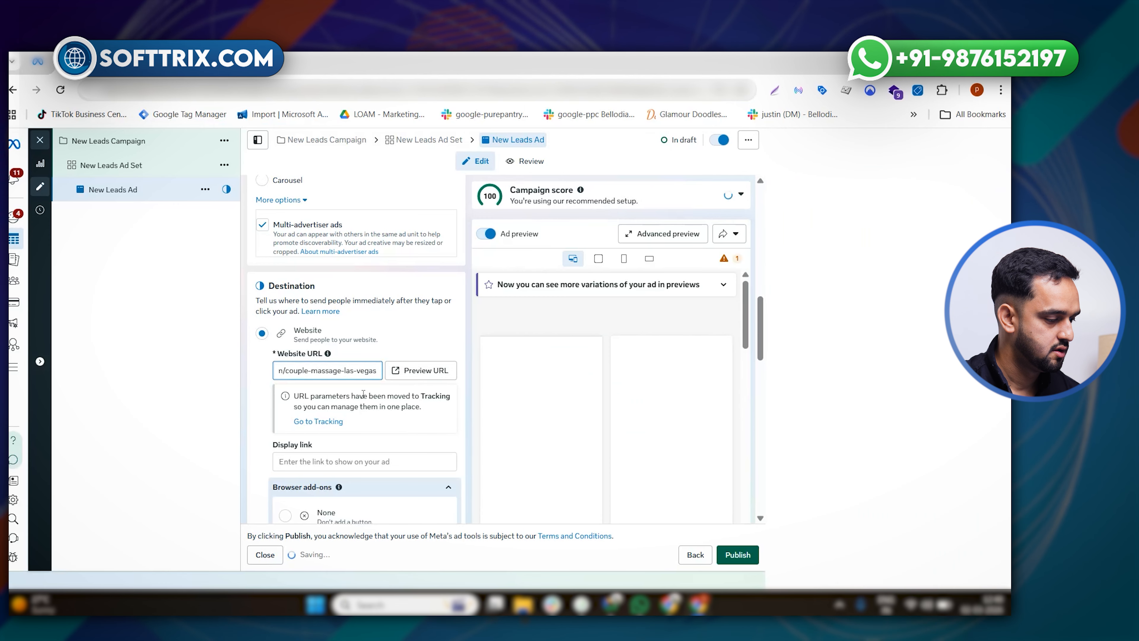
pyautogui.scroll(-5, 449, 352)
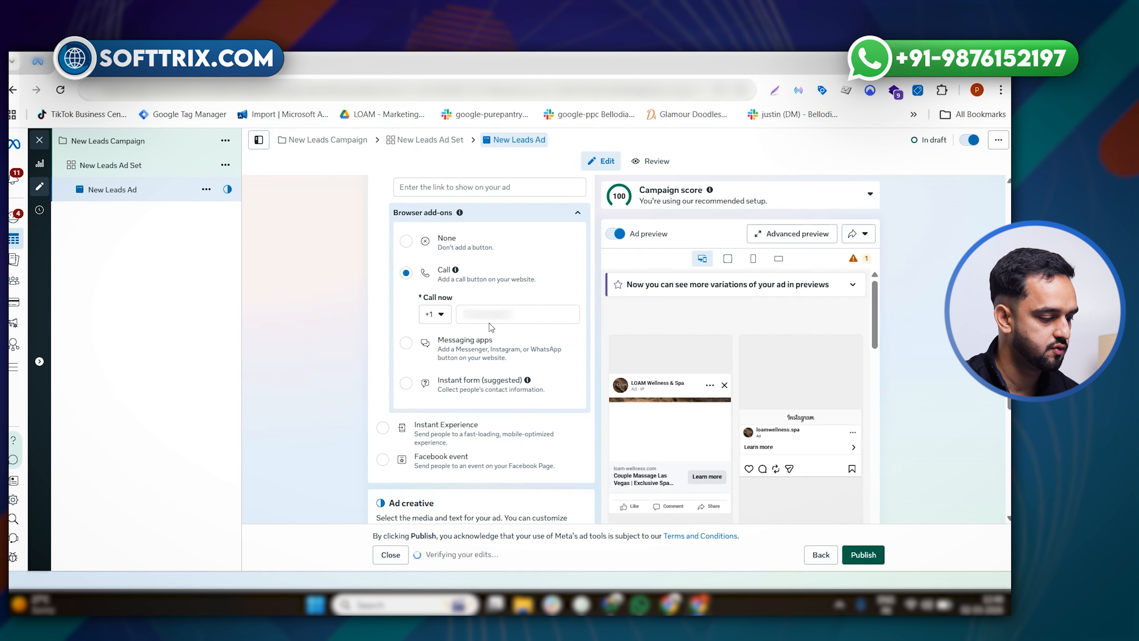
pyautogui.click(410, 246)
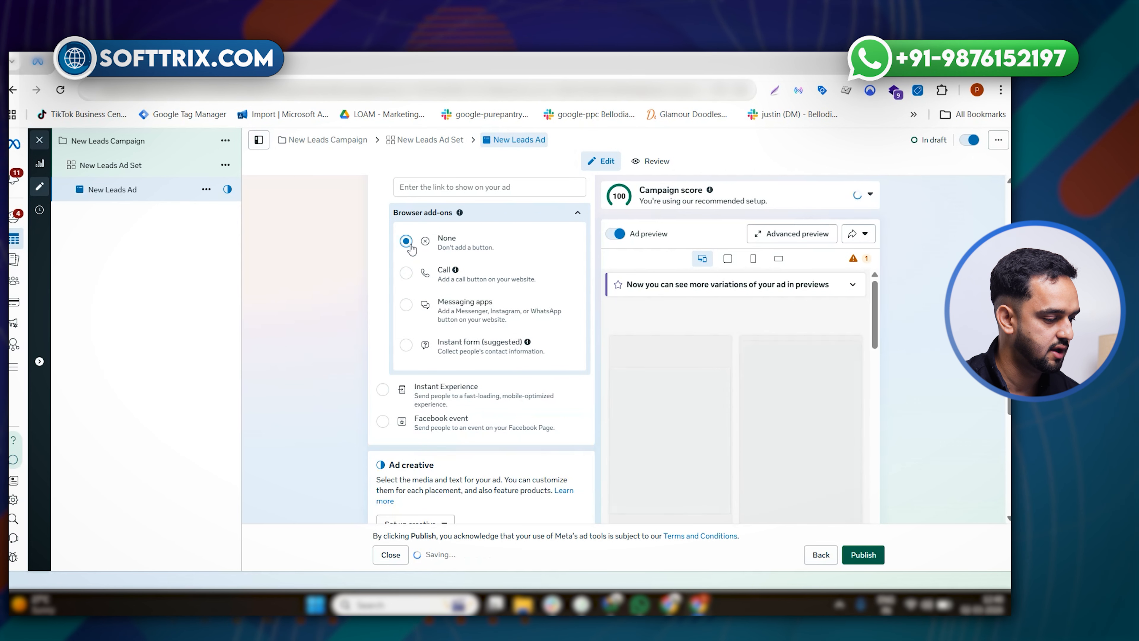
# Set up an image ad creative using the 1200 × 1200 account image of the two therapists giving a couples massage
pyautogui.scroll(-6, 420, 282)
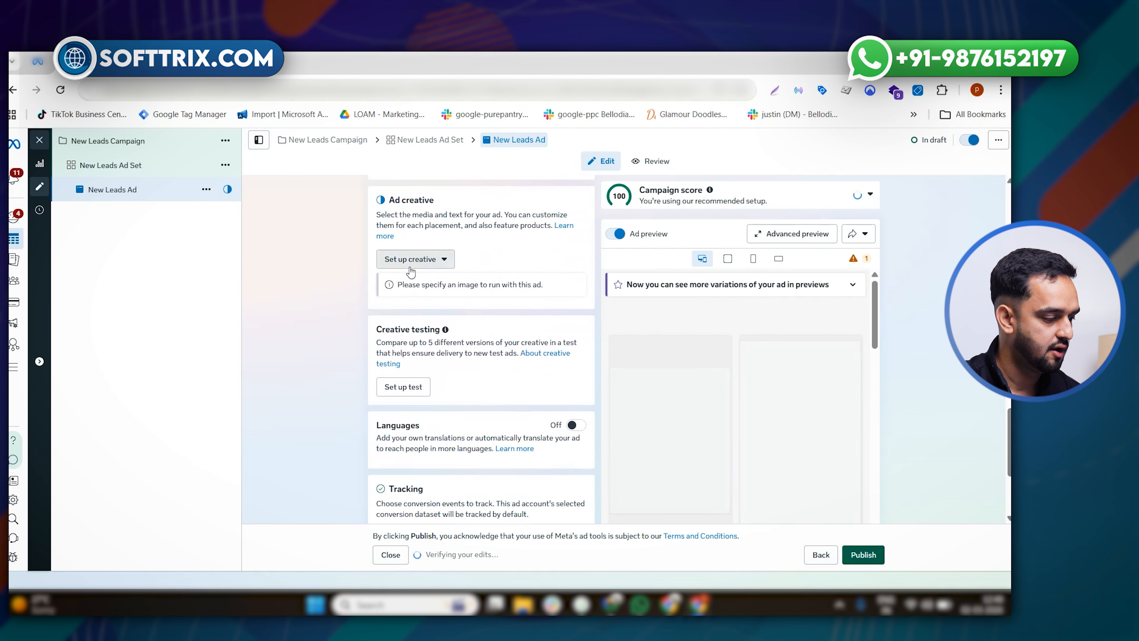
pyautogui.click(415, 259)
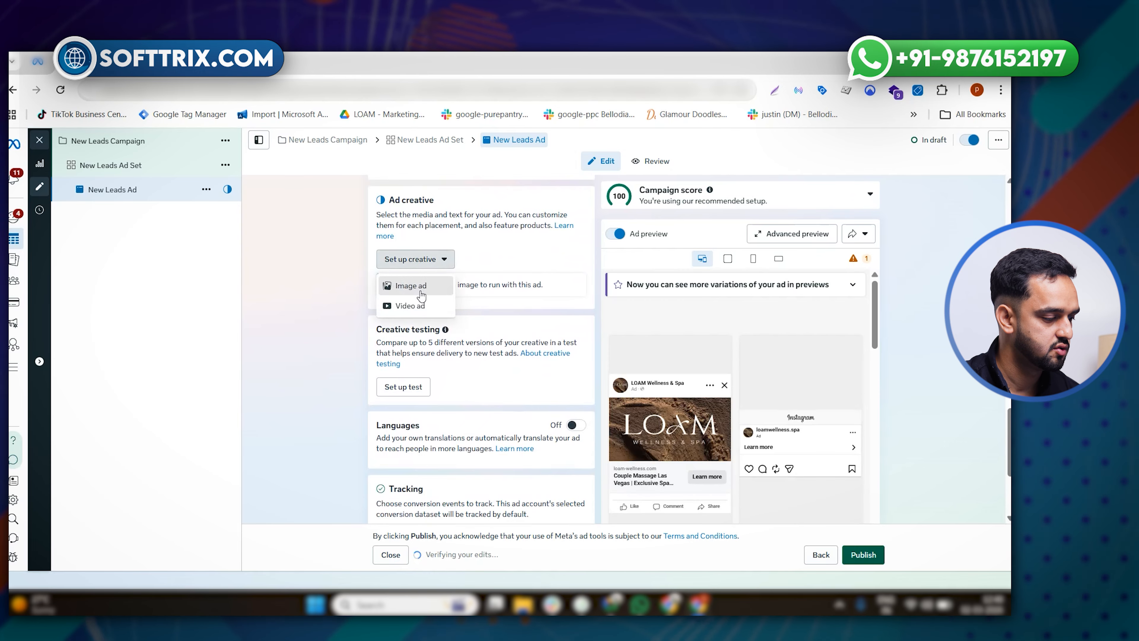
pyautogui.click(421, 287)
pyautogui.scroll(-2, 431, 462)
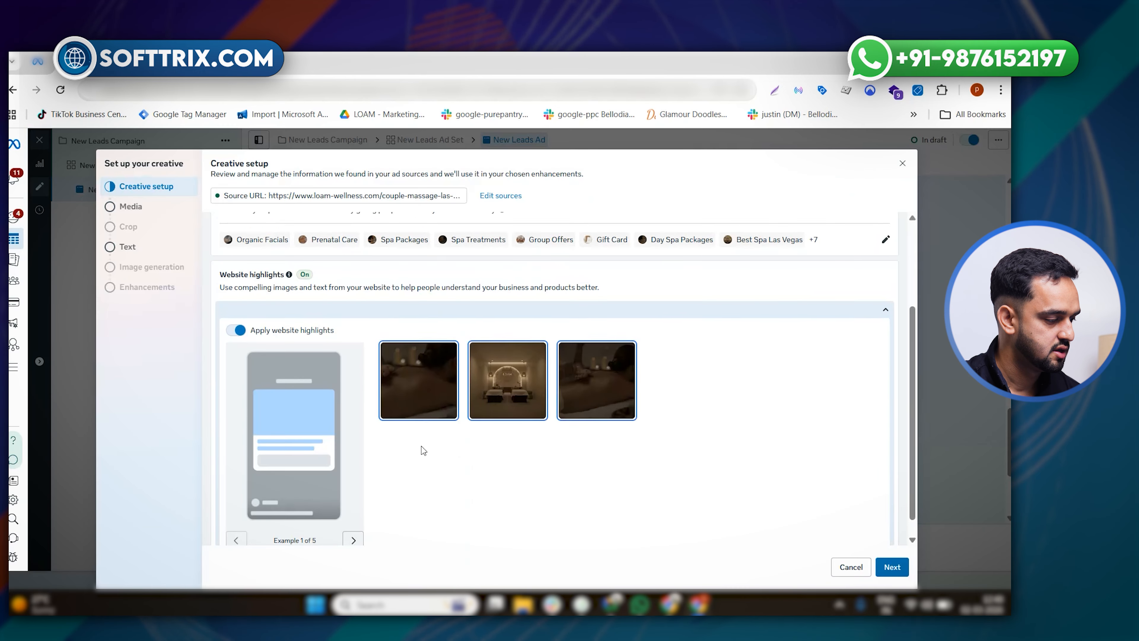
pyautogui.scroll(3, 423, 450)
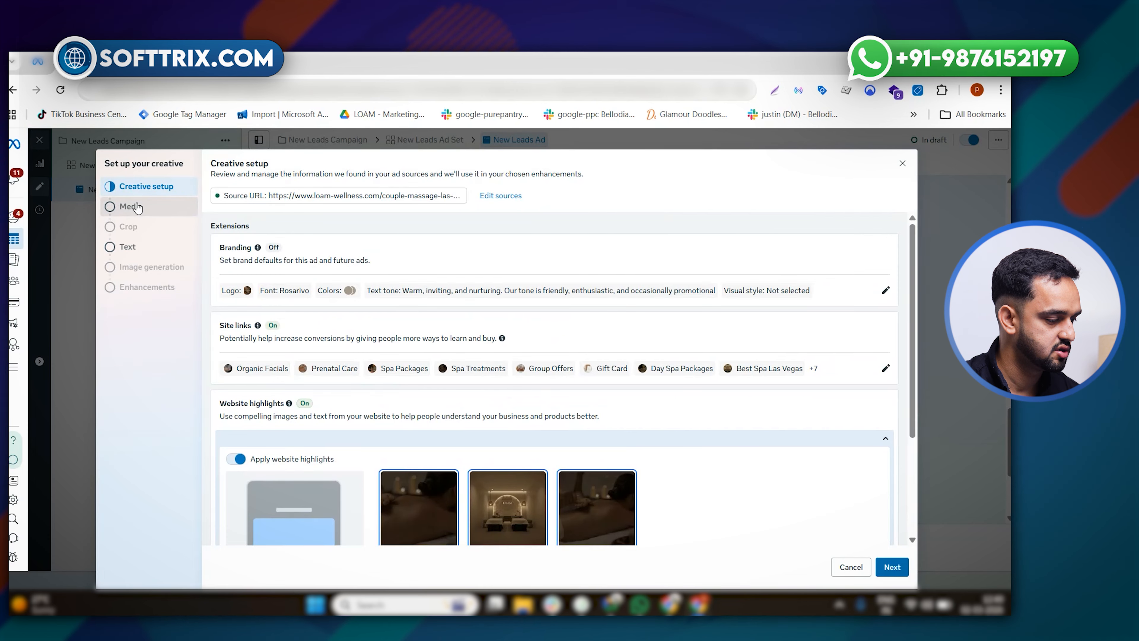
pyautogui.click(135, 207)
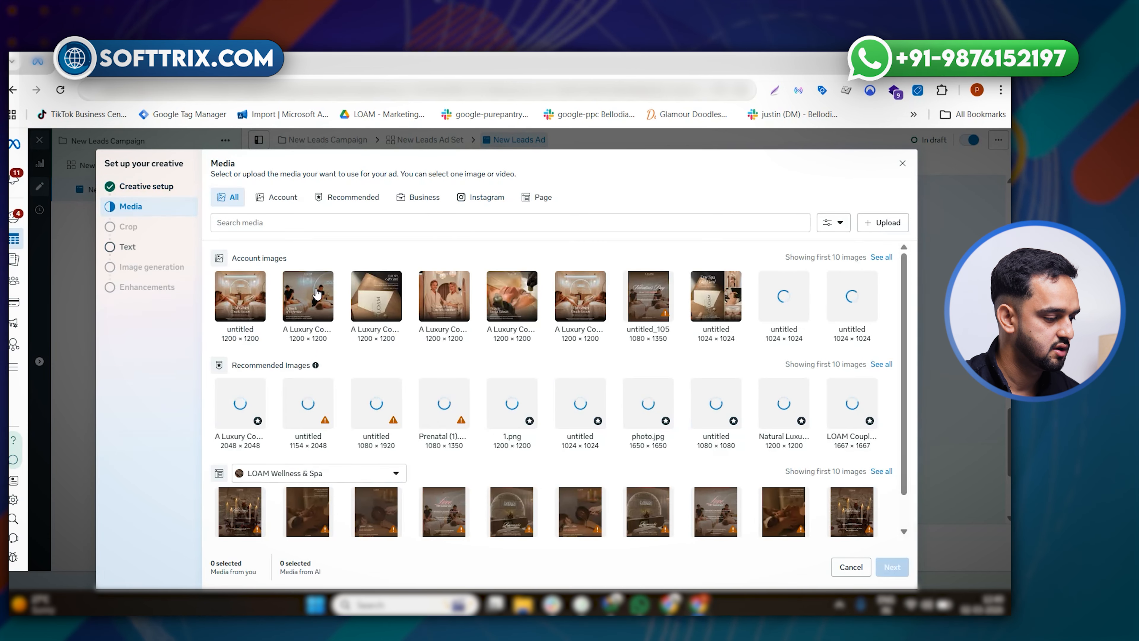
pyautogui.click(319, 294)
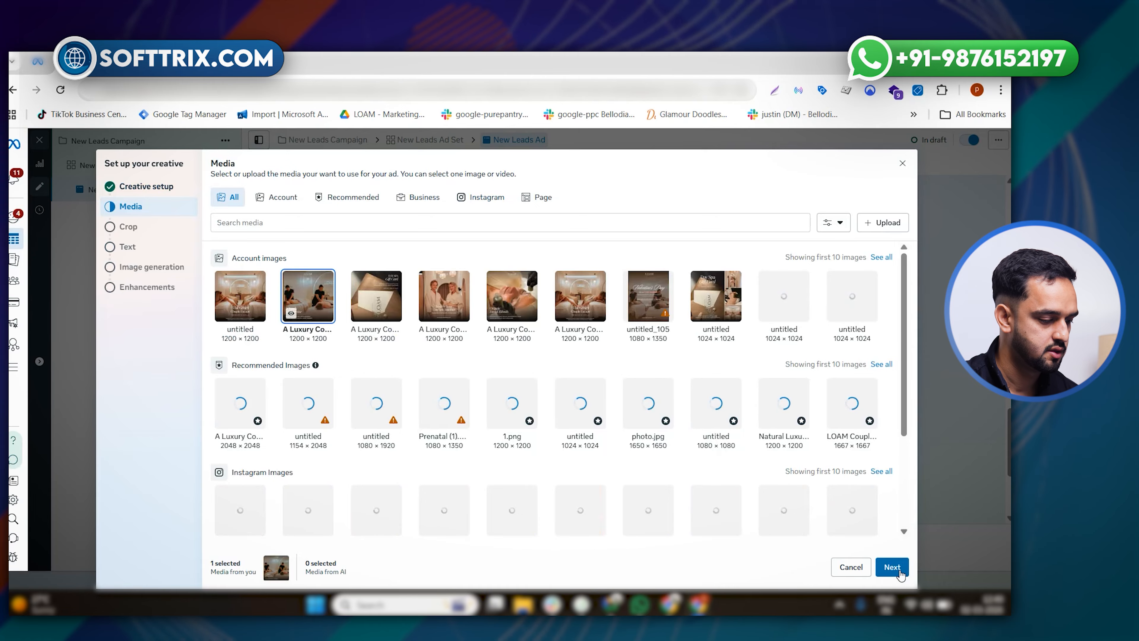
pyautogui.click(892, 567)
pyautogui.click(892, 566)
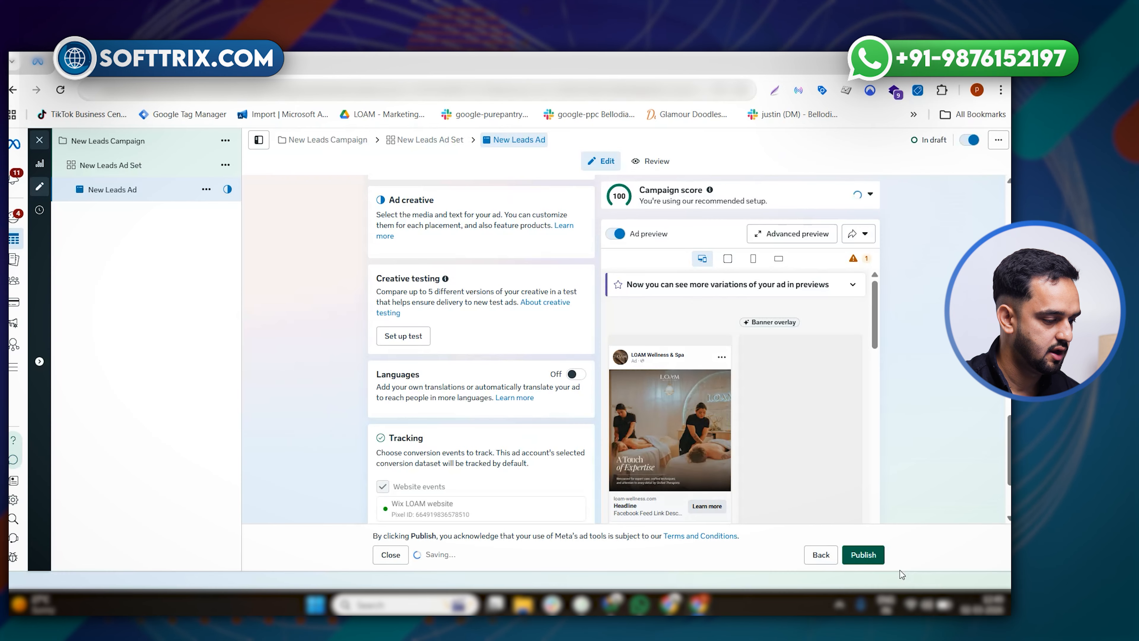
# Review the ad's creative fields, including format display options, primary text, headline, description and call to action
pyautogui.scroll(-11, 495, 417)
pyautogui.scroll(9, 495, 415)
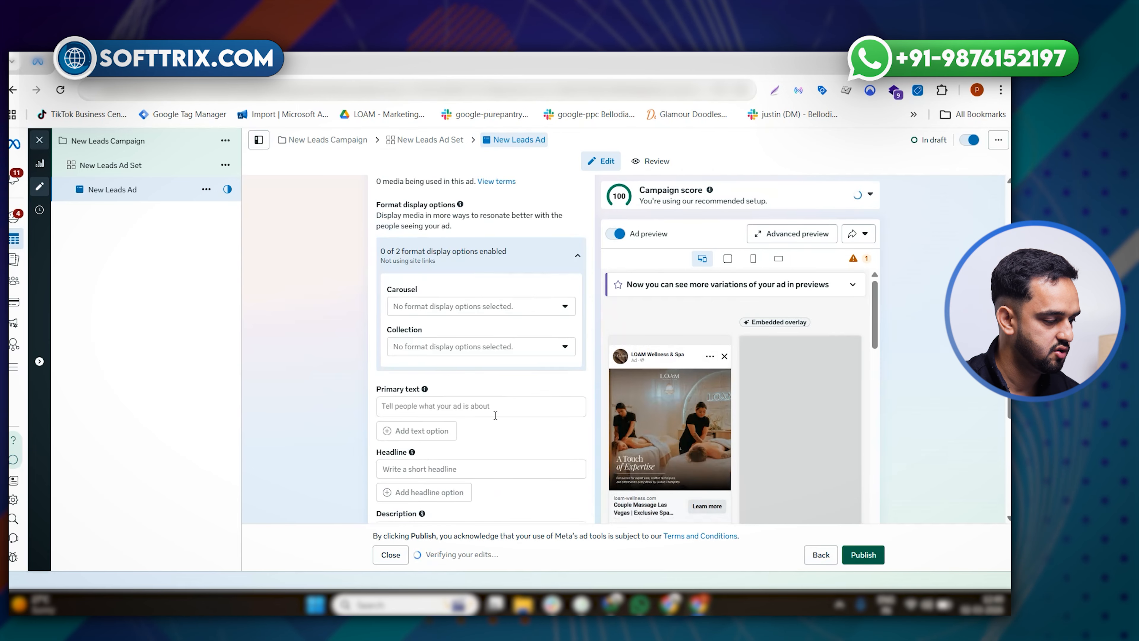
pyautogui.click(488, 415)
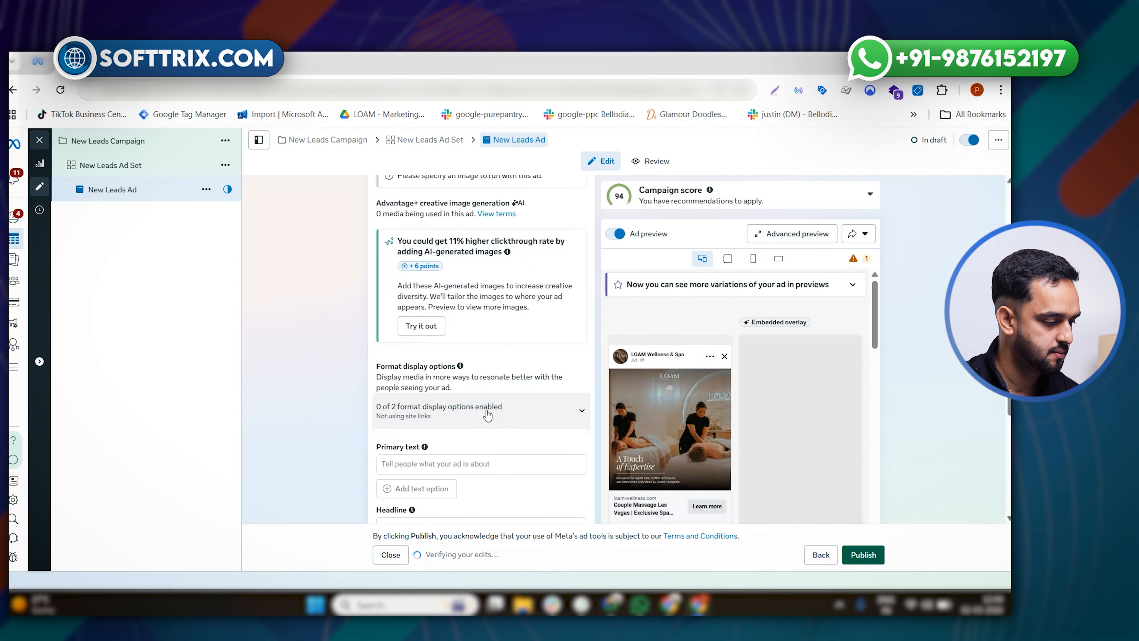
pyautogui.scroll(-4, 487, 416)
pyautogui.click(406, 262)
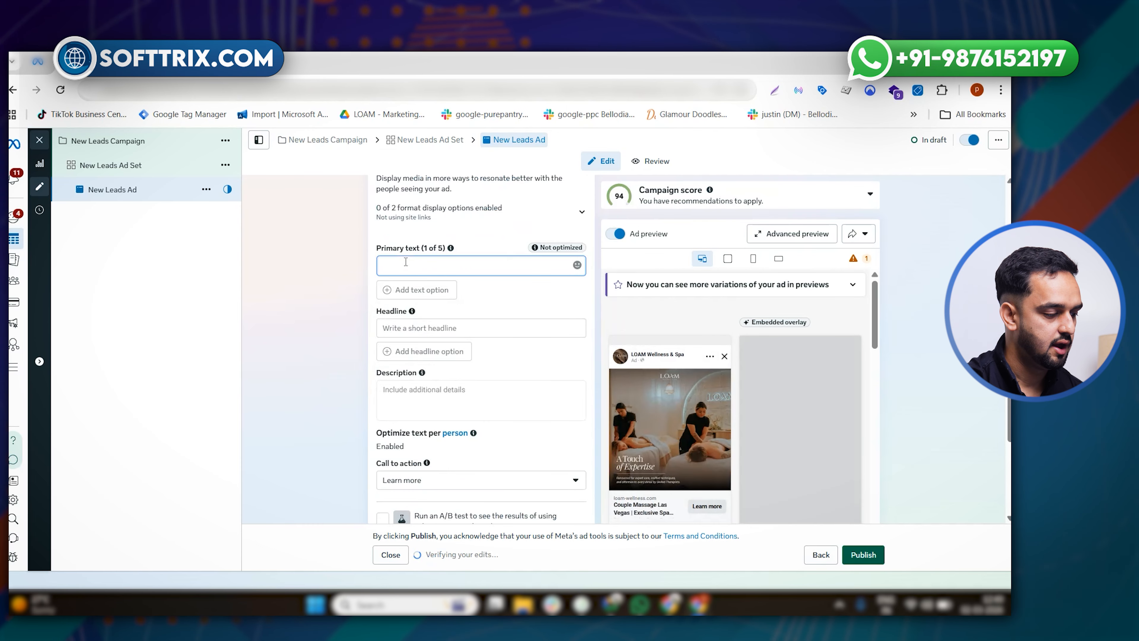
pyautogui.scroll(5, 408, 263)
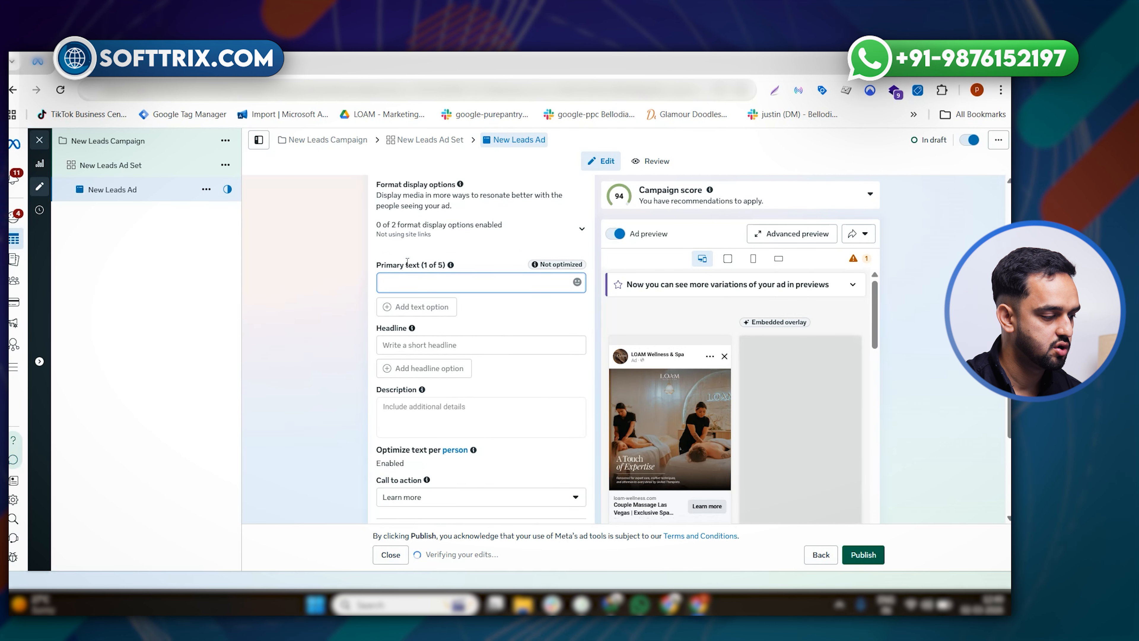
pyautogui.scroll(-4, 411, 271)
pyautogui.scroll(-3, 420, 287)
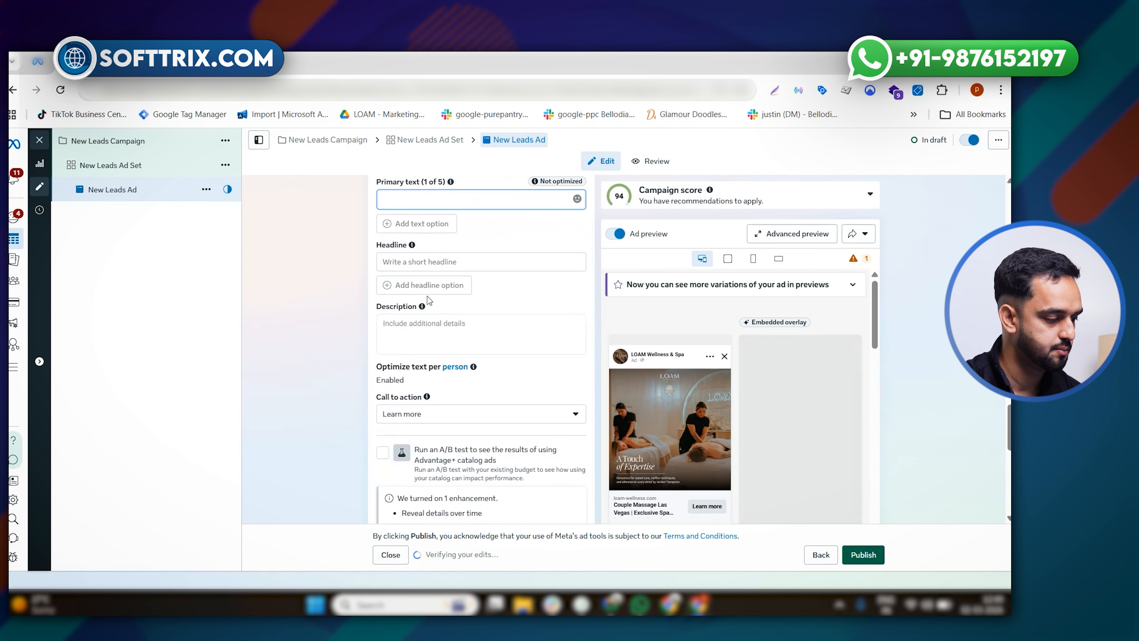
pyautogui.click(412, 263)
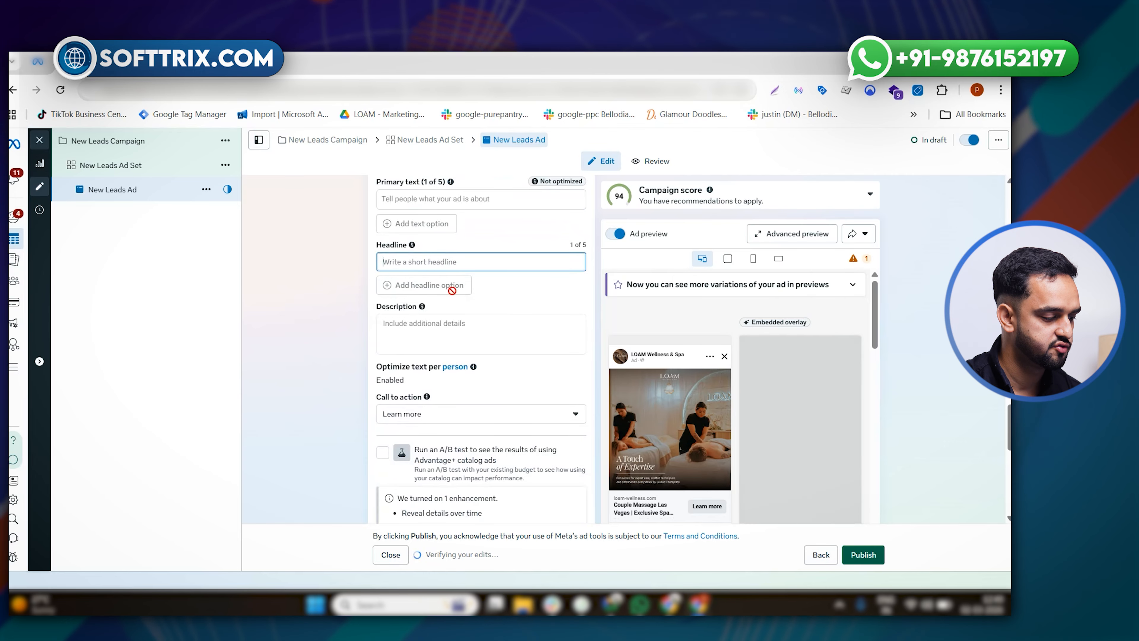
pyautogui.moveTo(452, 291)
pyautogui.scroll(-1, 453, 291)
pyautogui.scroll(-5, 476, 350)
# Examine the existing facial campaign's Caraousel Lead Ad - 1, including its primary text, call to action, tracking, cards and destination URL
pyautogui.scroll(5, 478, 354)
pyautogui.scroll(5, 478, 357)
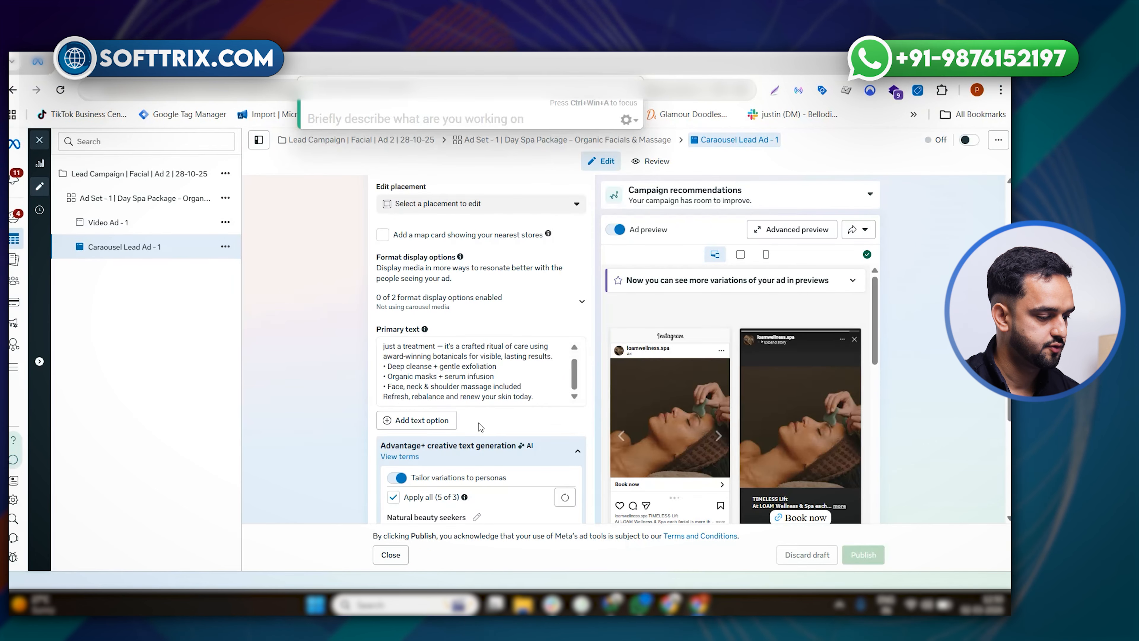
pyautogui.scroll(-5, 512, 435)
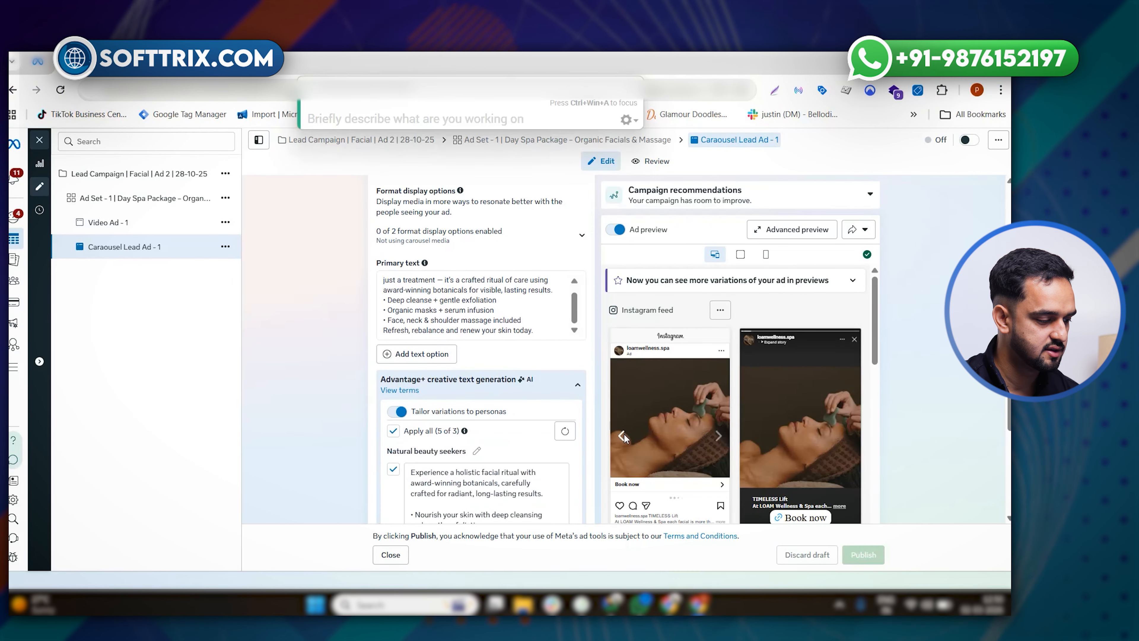
pyautogui.scroll(-5, 478, 404)
pyautogui.scroll(5, 475, 377)
pyautogui.scroll(-5, 470, 448)
pyautogui.scroll(-5, 469, 471)
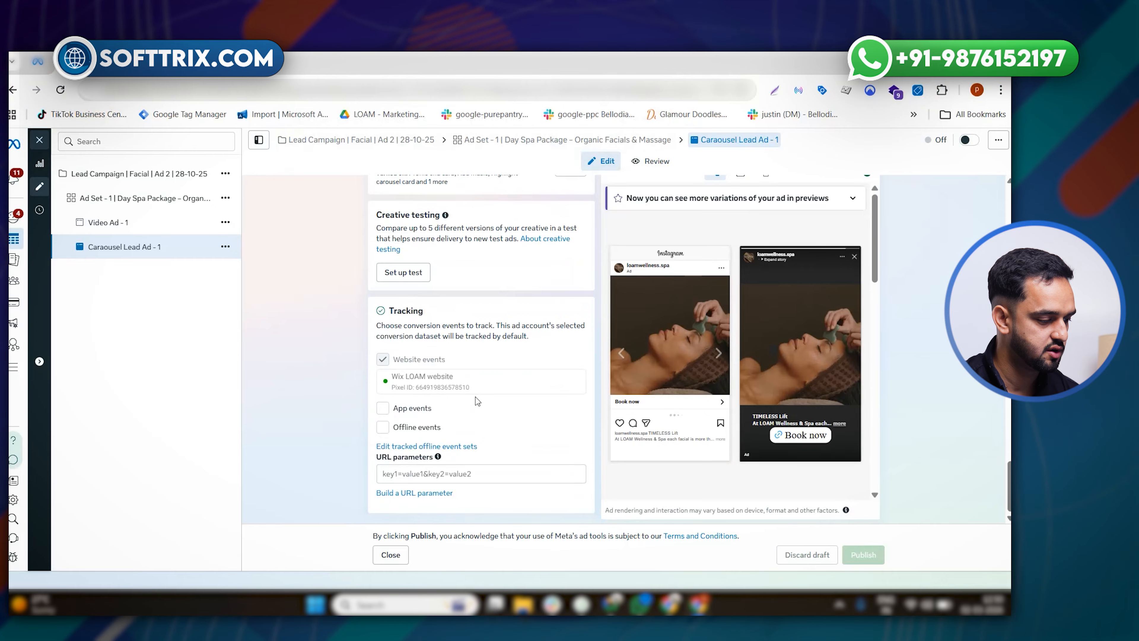
pyautogui.scroll(5, 476, 381)
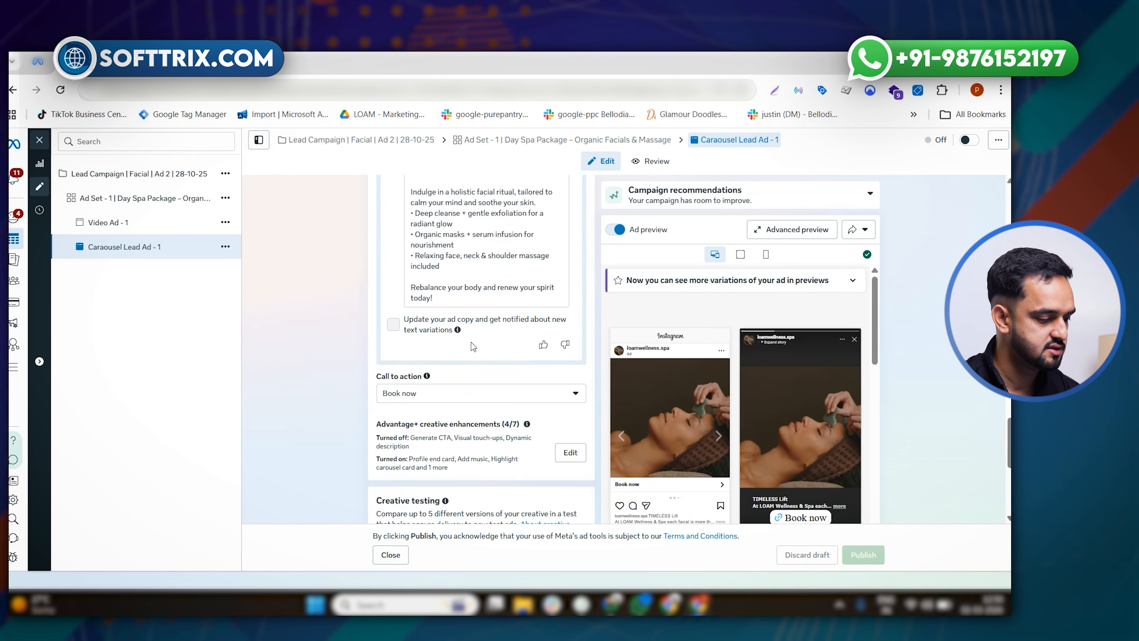
pyautogui.scroll(10, 476, 350)
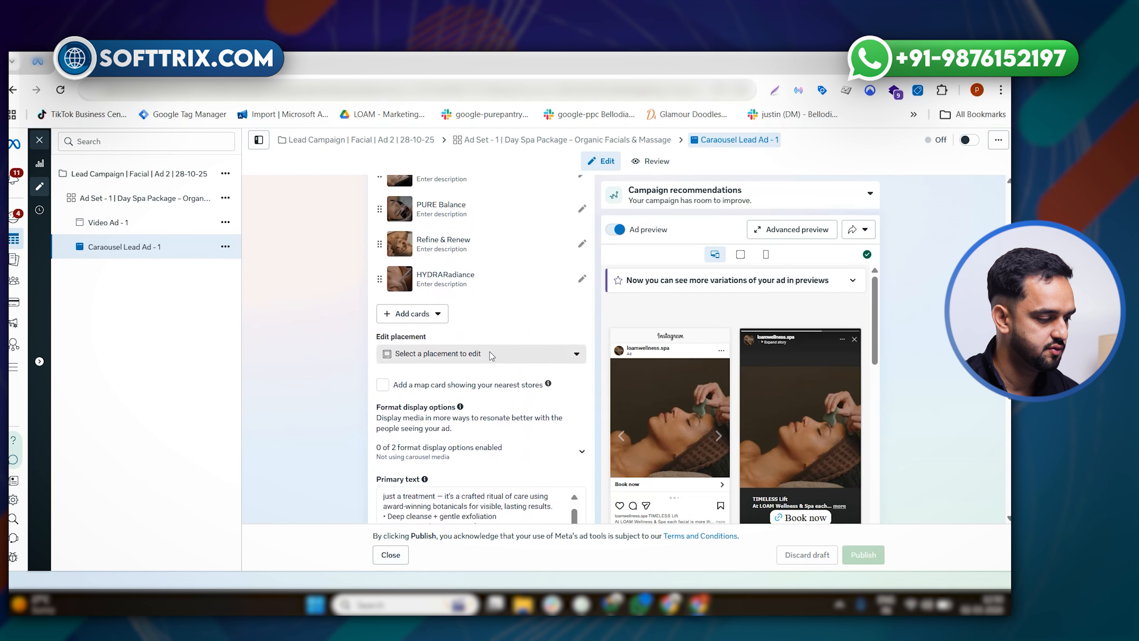
pyautogui.scroll(15, 492, 356)
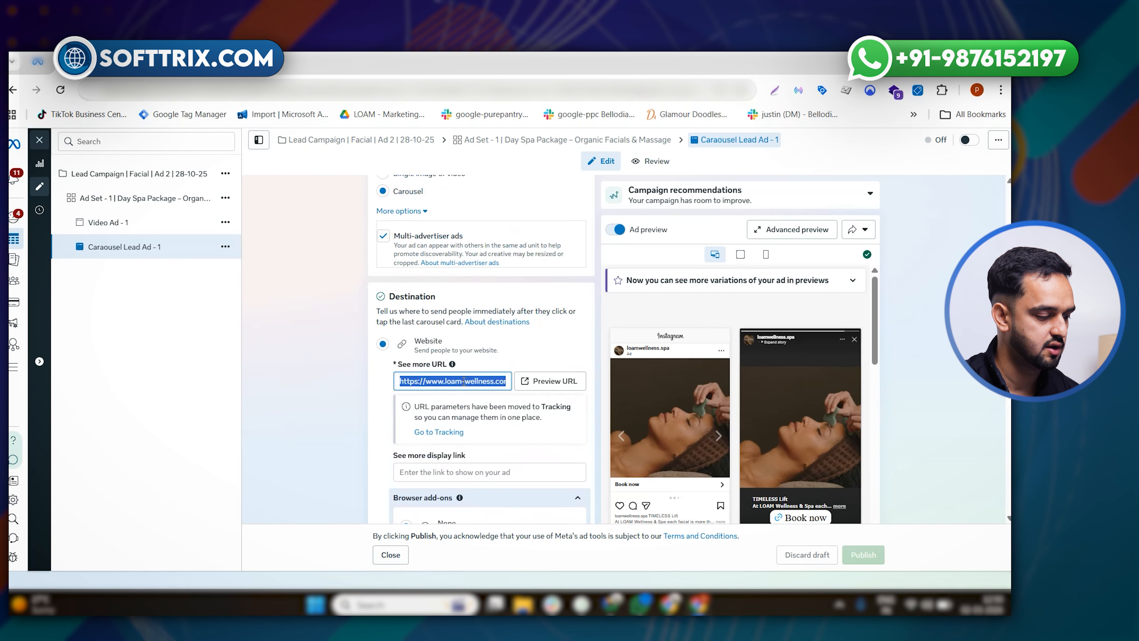
pyautogui.scroll(10, 463, 381)
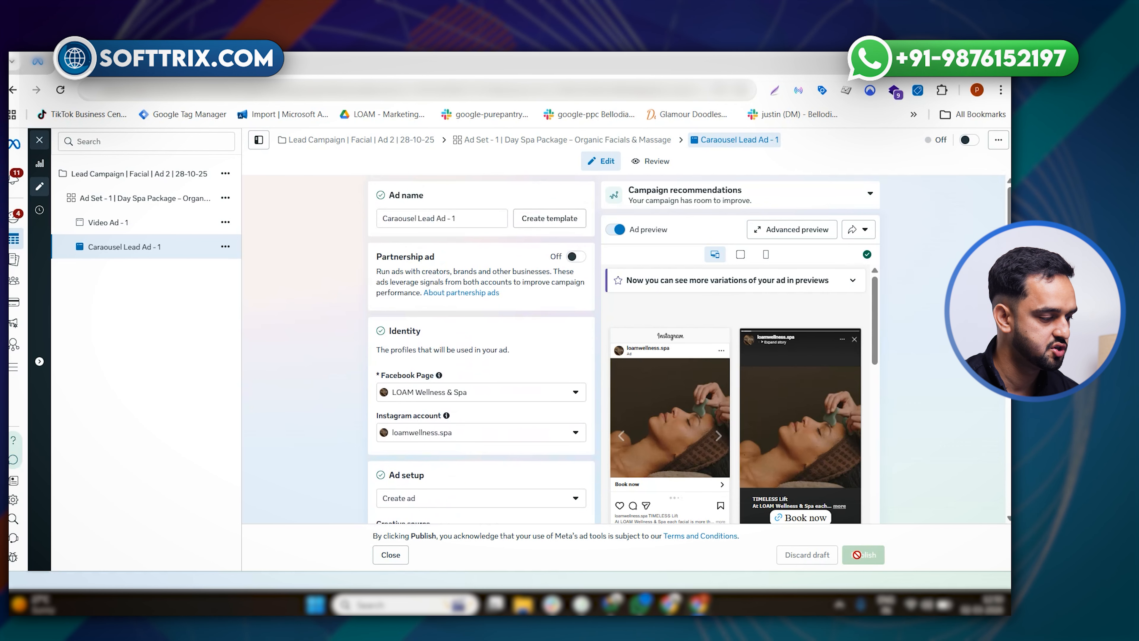
# Return to the full campaigns list with no ad or campaign selected and compare the campaigns' results and cost per result
pyautogui.click(40, 140)
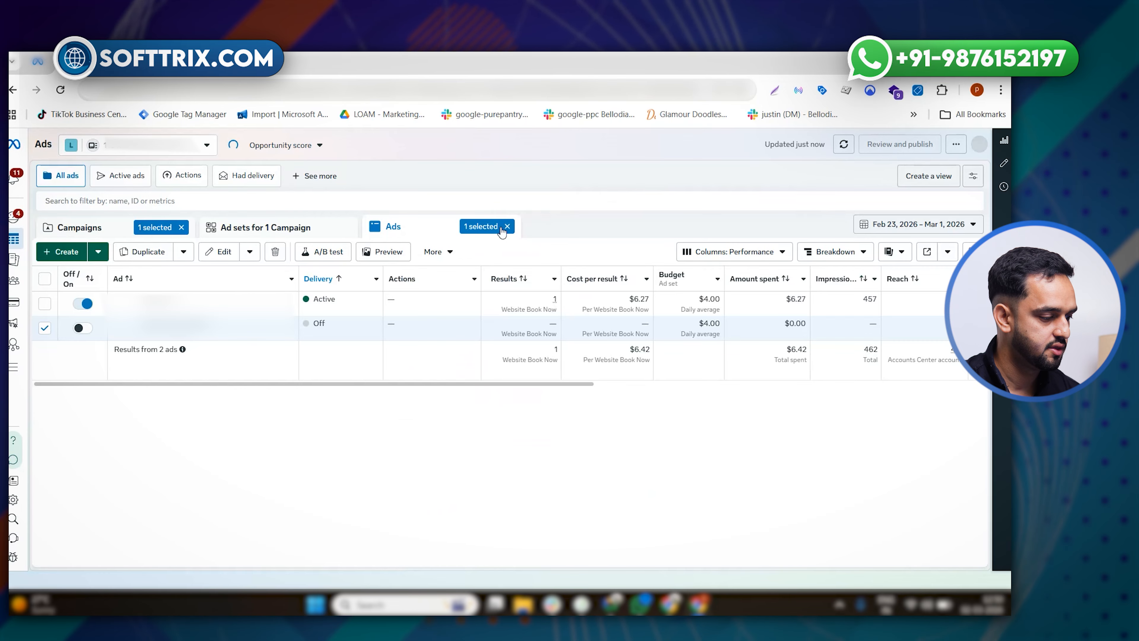
pyautogui.click(505, 226)
pyautogui.click(171, 229)
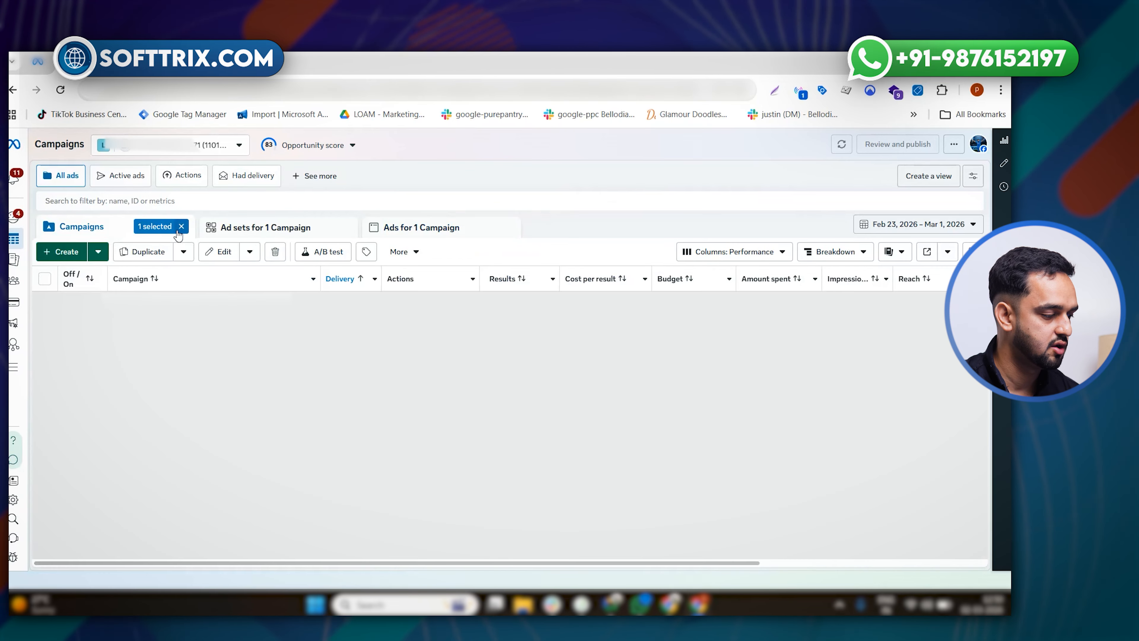
pyautogui.click(175, 227)
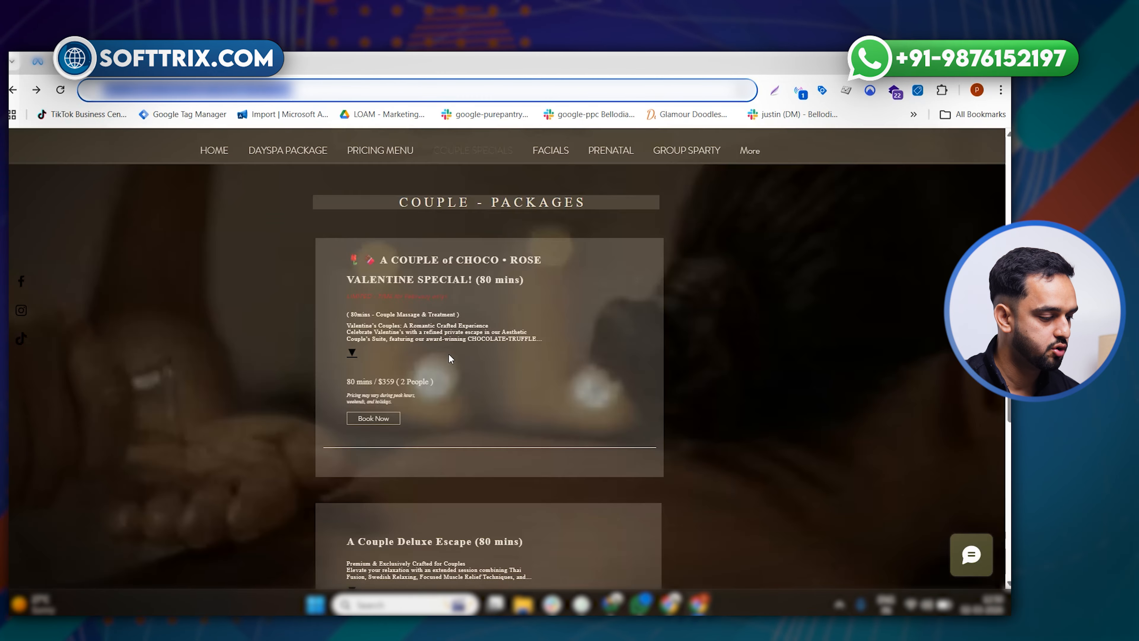
pyautogui.scroll(3, 393, 333)
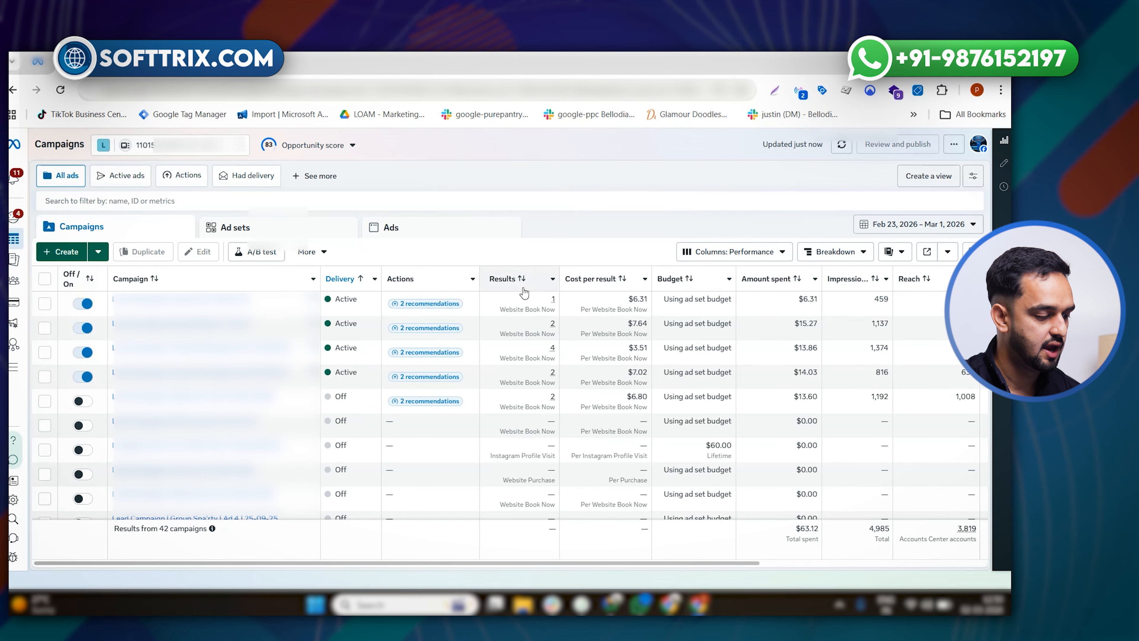
pyautogui.moveTo(546, 377)
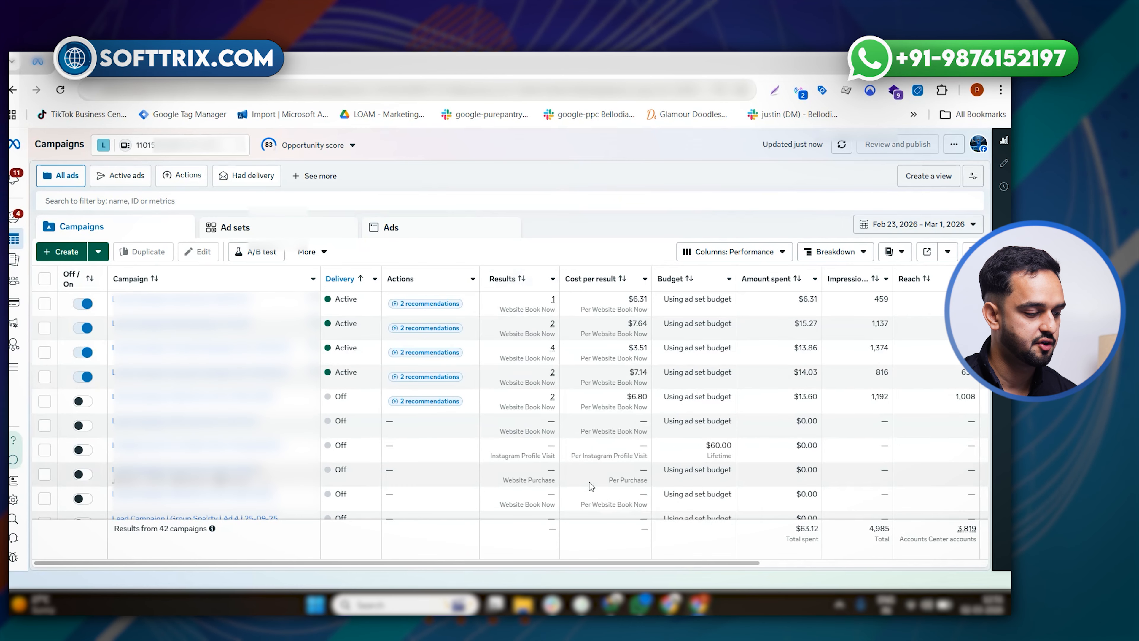
pyautogui.click(670, 604)
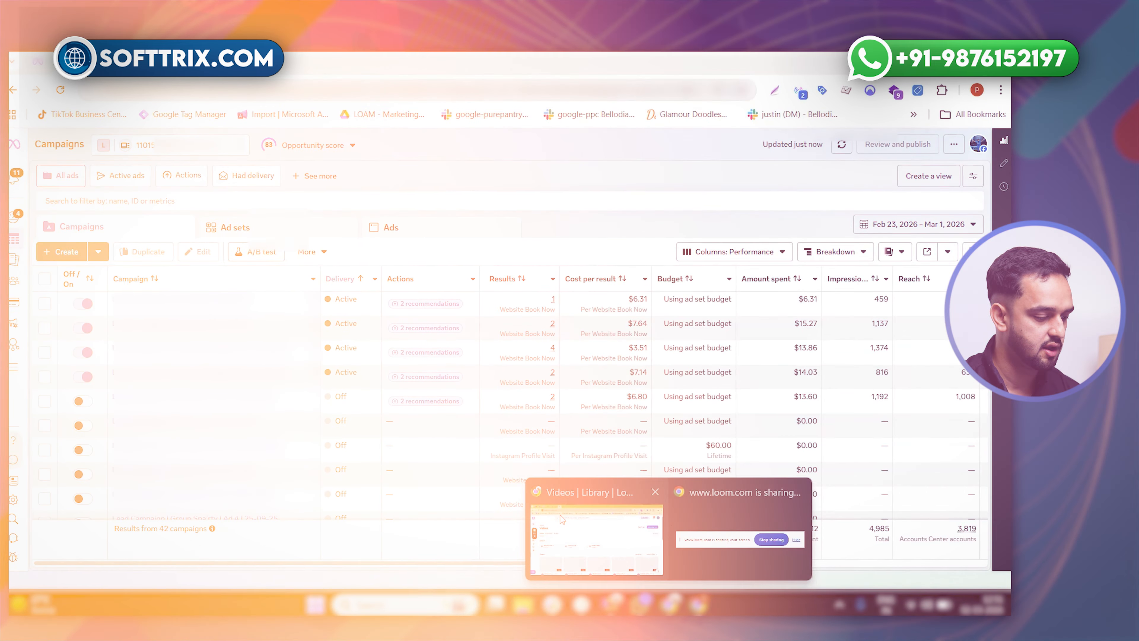